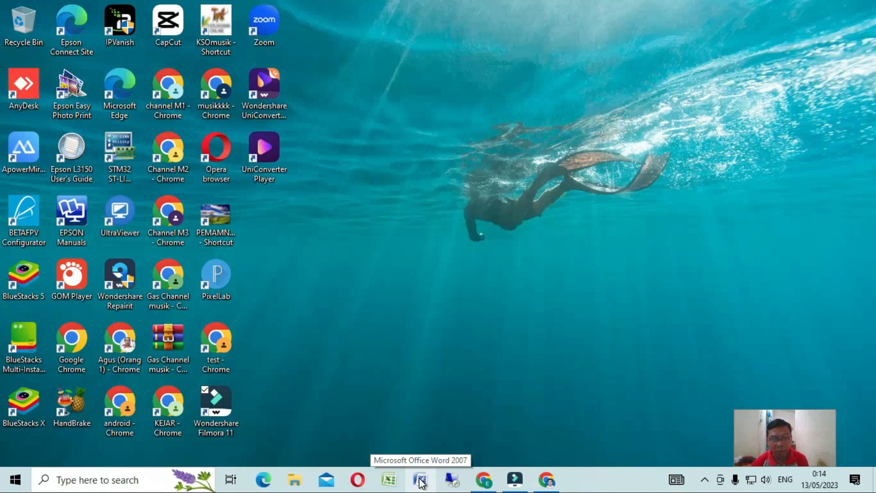
Step: Launch Microsoft Office Word 2007 from the Microsoft Office program group
left_click(14, 482)
scroll(100, 301, "down", 2)
scroll(100, 302, "down", 8)
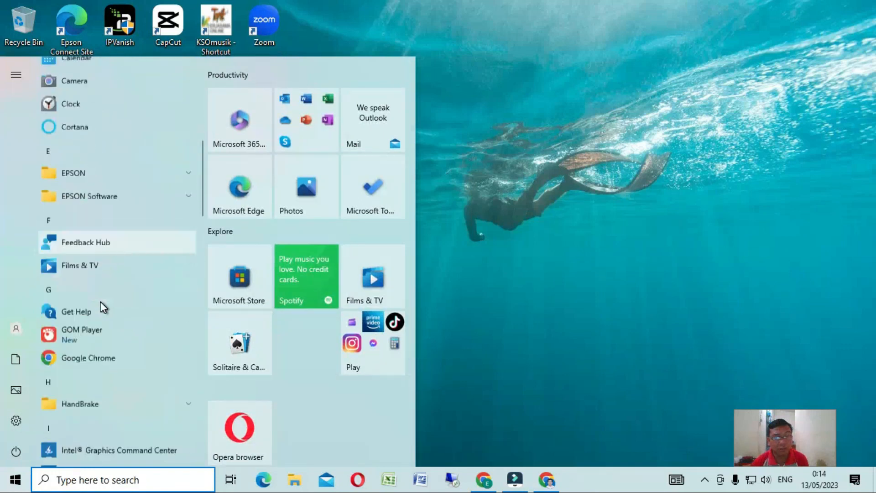
scroll(103, 307, "down", 5)
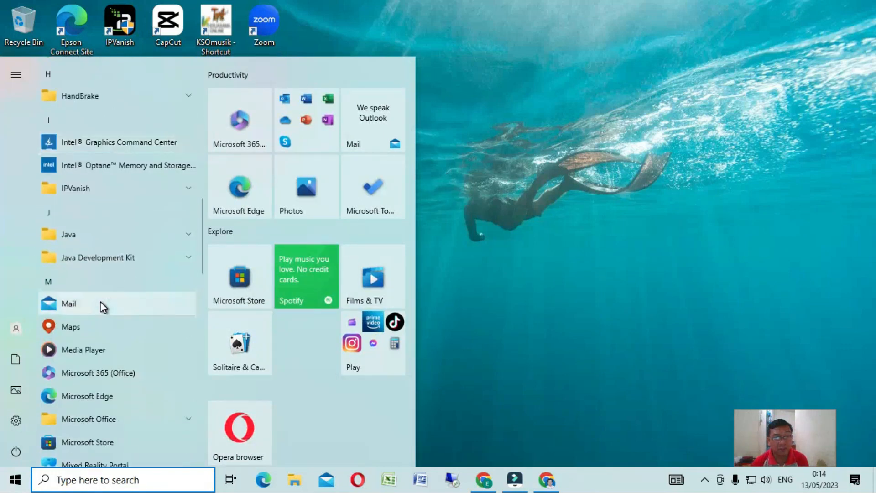
scroll(101, 302, "down", 2)
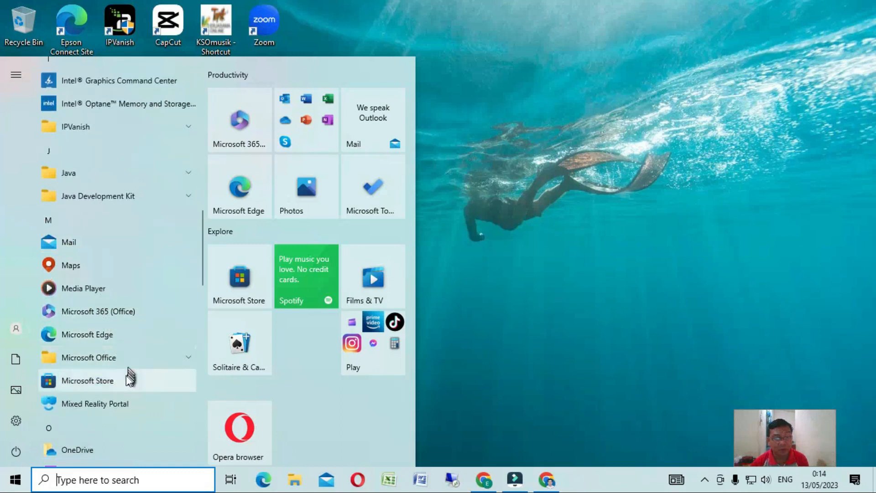
left_click(111, 357)
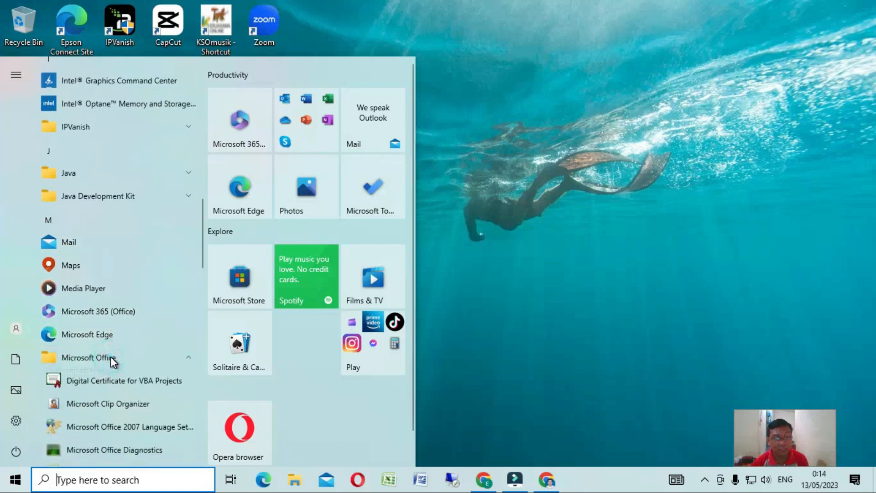
scroll(110, 356, "down", 5)
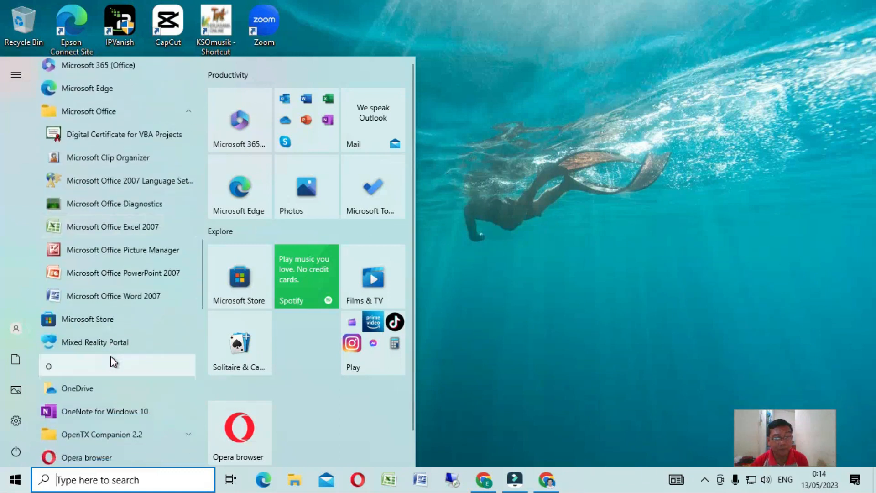
left_click(112, 297)
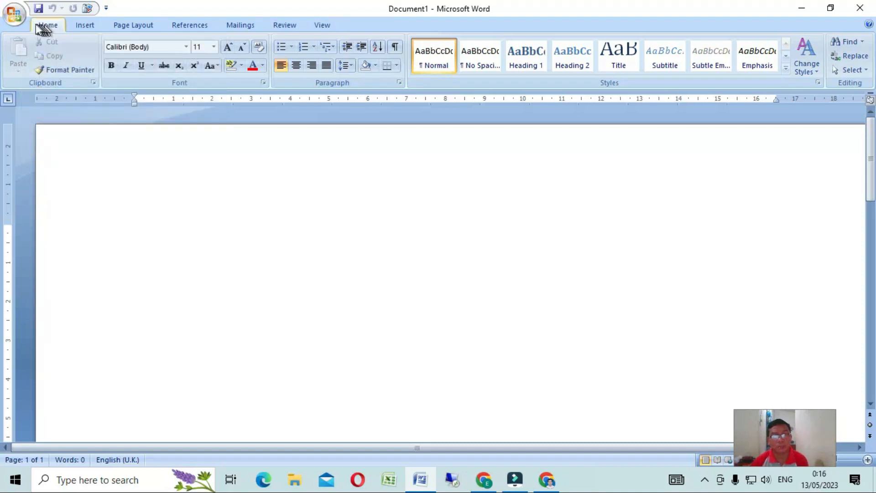
left_click(15, 19)
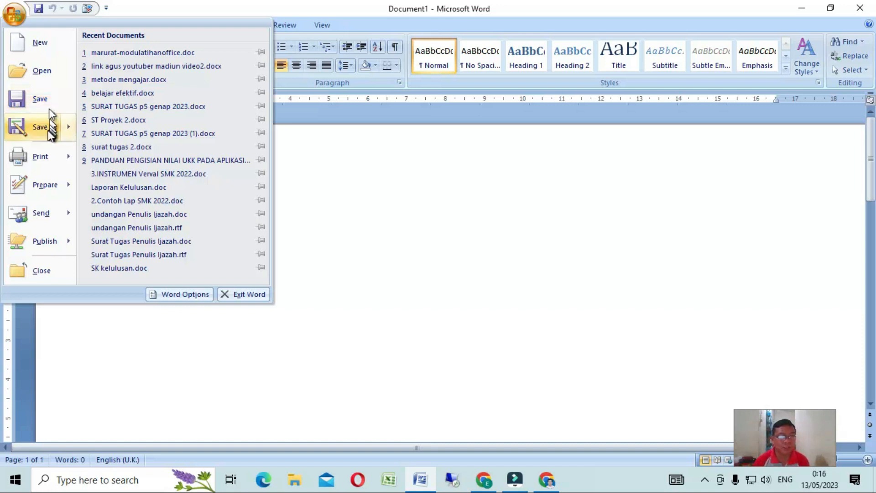
mouse_move(48, 133)
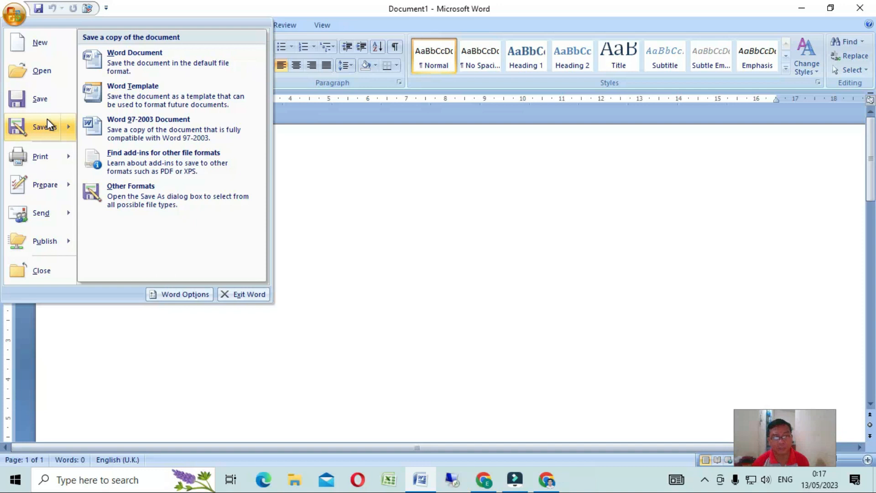
mouse_move(45, 161)
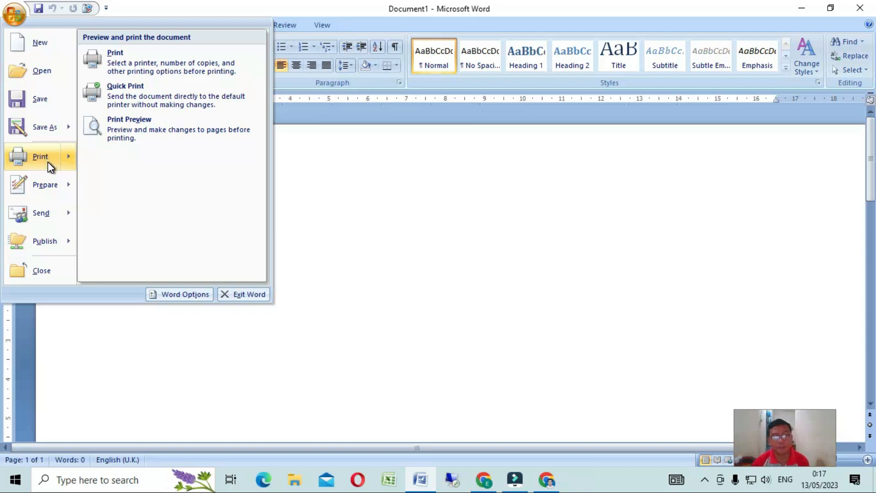
mouse_move(54, 191)
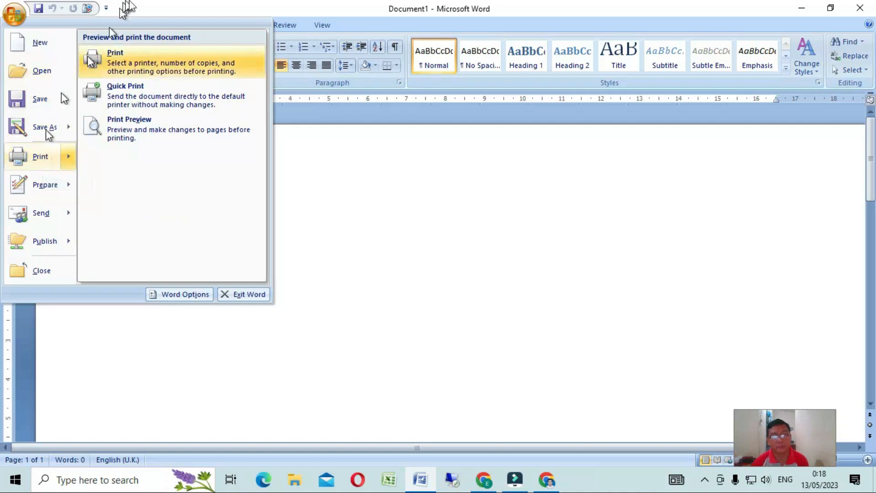
left_click(158, 11)
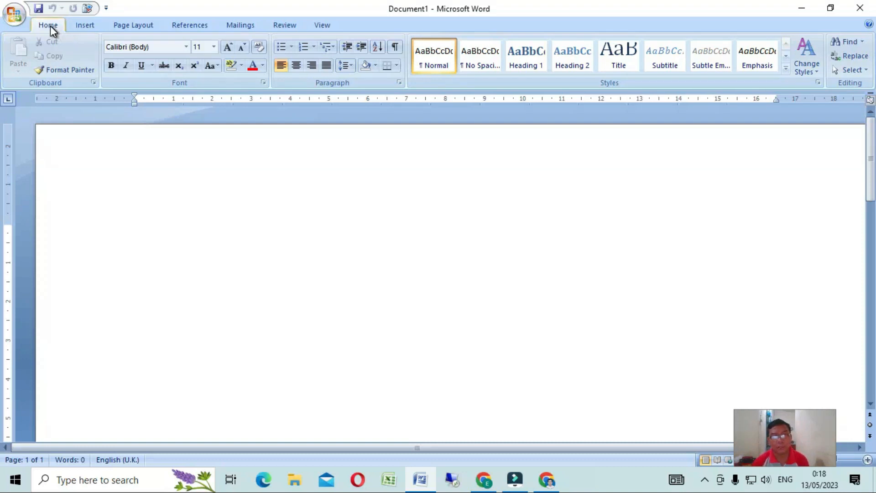
left_click(186, 47)
left_click(186, 47)
Step: Enter the text "Ketikkan nama" at the beginning of the blank document
left_click(170, 235)
type("keti")
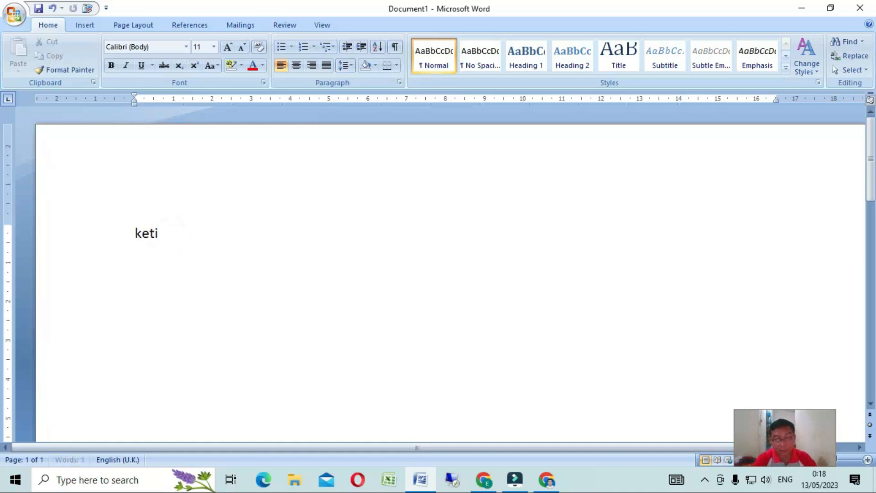
type("kkan nama")
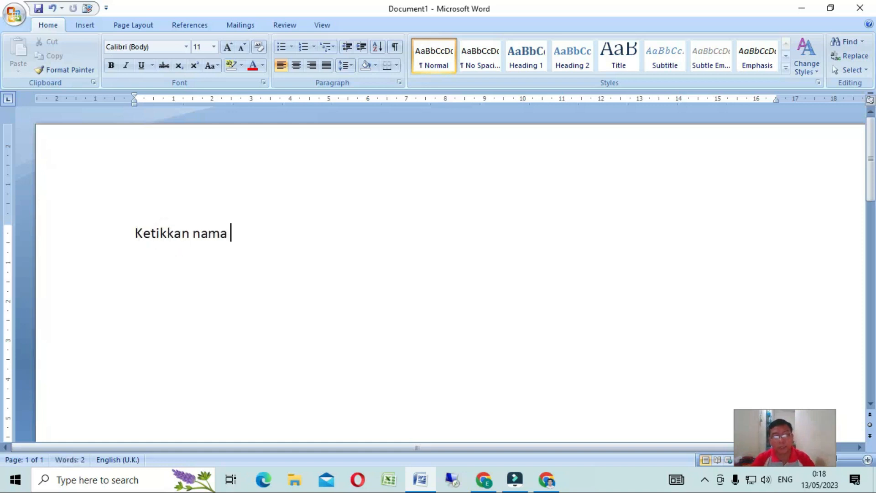
Step: Select the words "Ketikkan nama" and try the Bahnschrift Condensed font, finally applying Bahnschrift
key("ctrl+shift+Left")
key("ctrl+shift+Left")
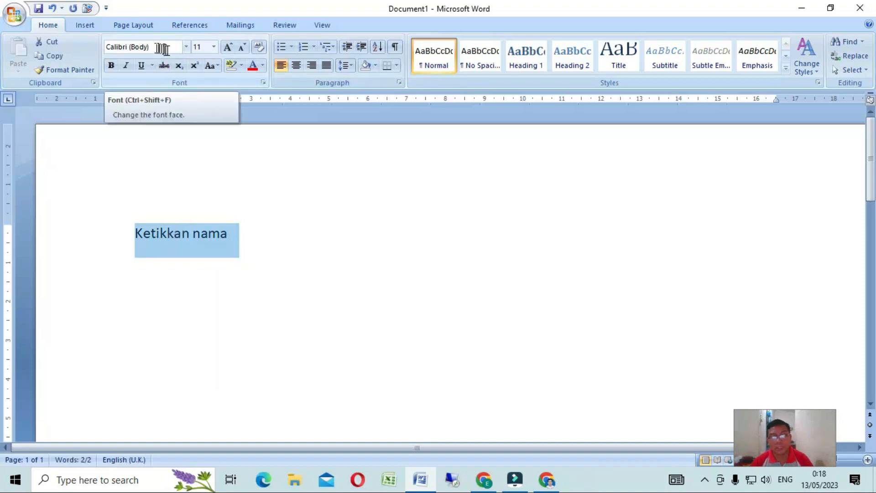
left_click(187, 47)
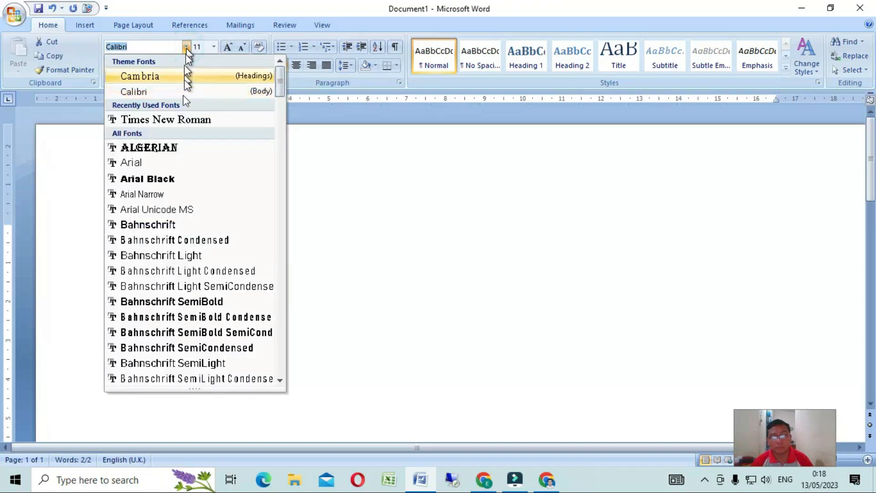
left_click(186, 239)
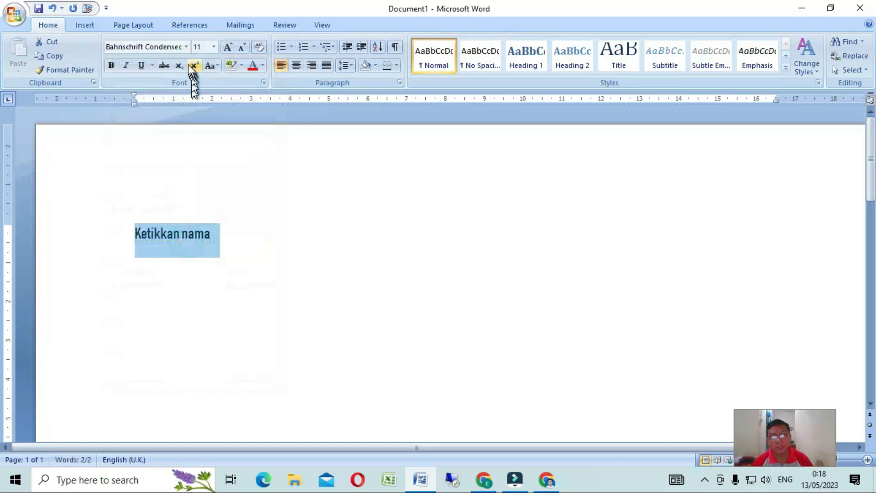
left_click(187, 47)
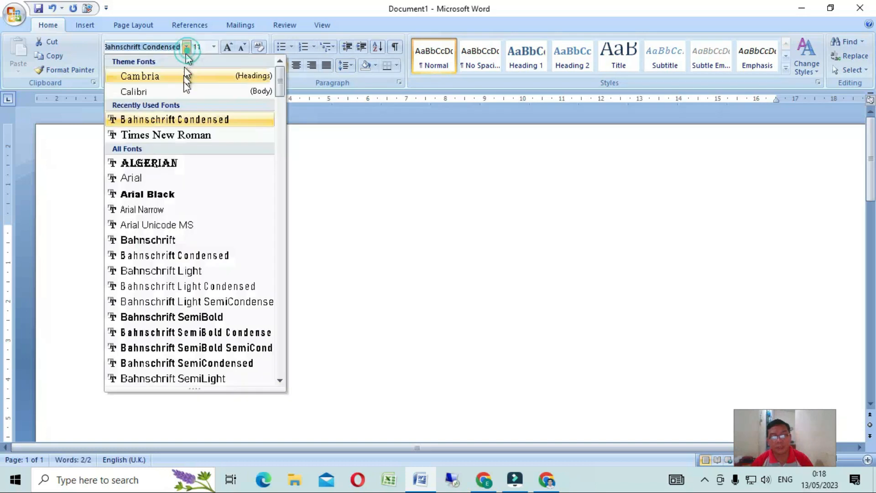
left_click(179, 241)
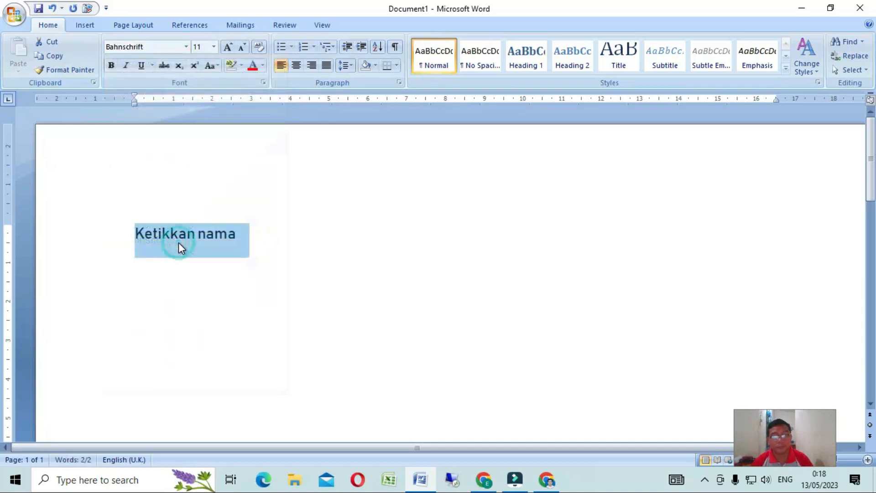
Step: Enlarge the selected text to size 72, and then to a custom size of 90
left_click(212, 47)
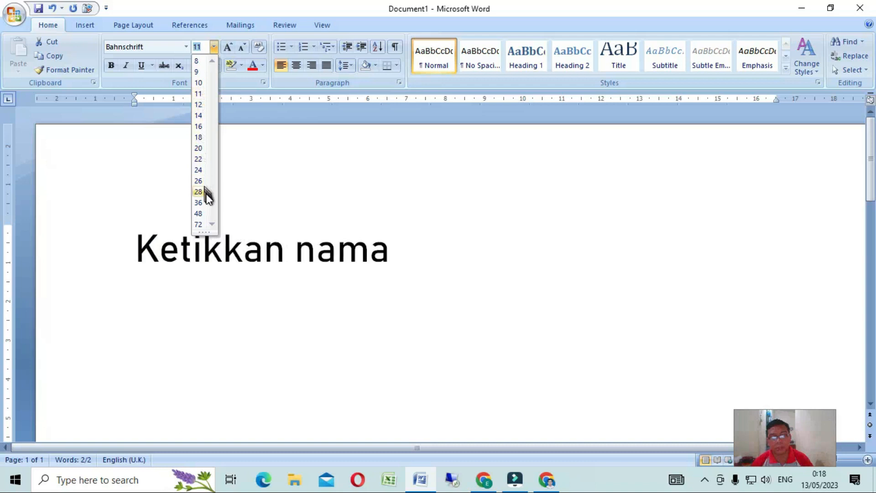
left_click(200, 224)
left_click(209, 45)
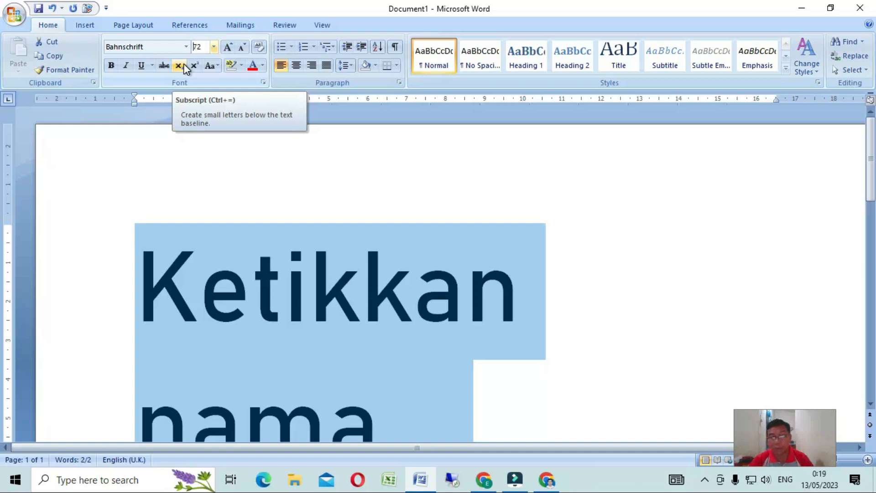
type("90")
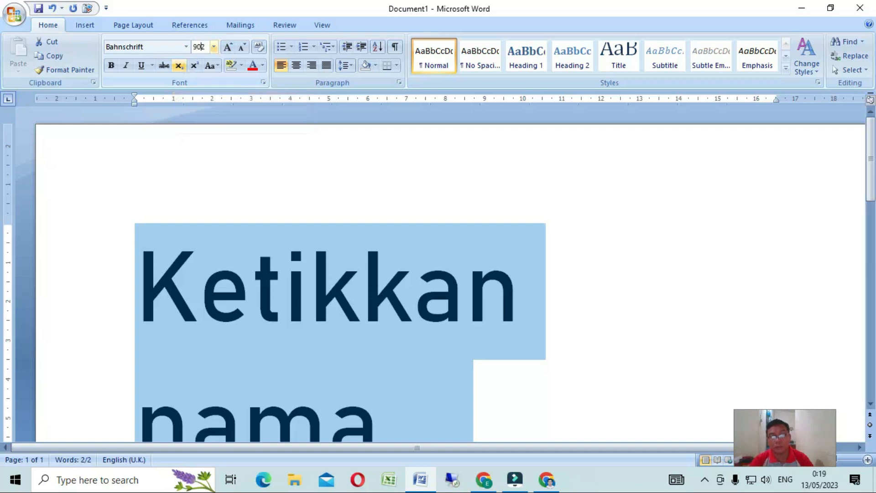
key("Return")
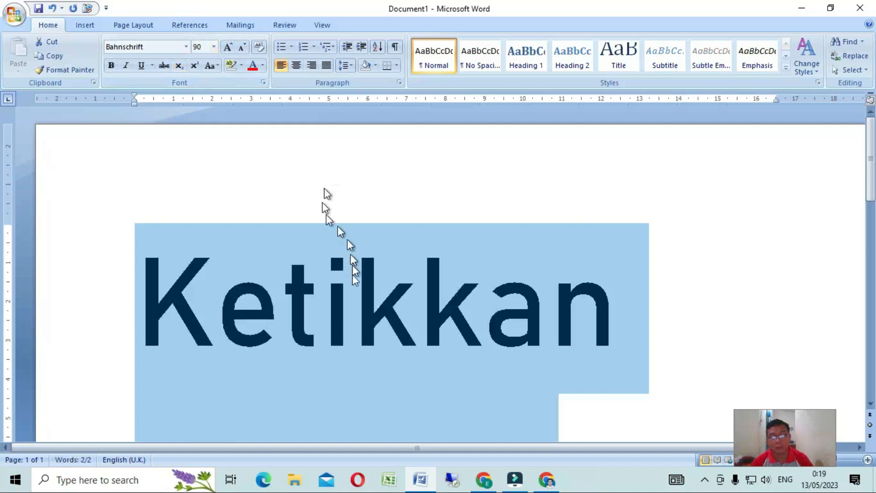
scroll(358, 275, "down", 3)
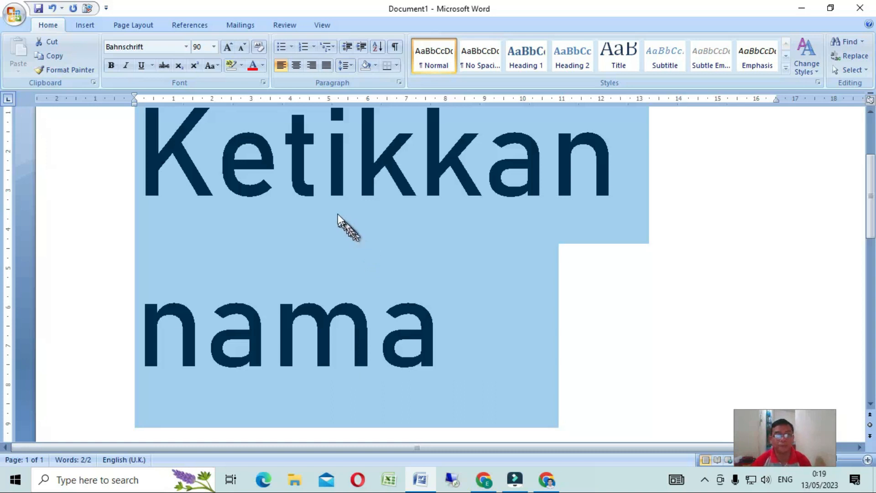
Step: Set the font size of the selected "Ketikkan nama" text to 18
left_click(212, 47)
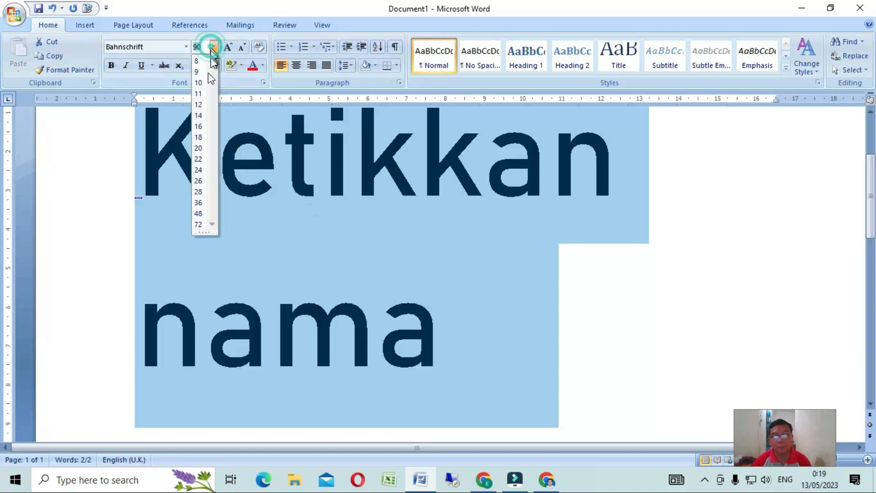
left_click(201, 137)
scroll(277, 249, "up", 4)
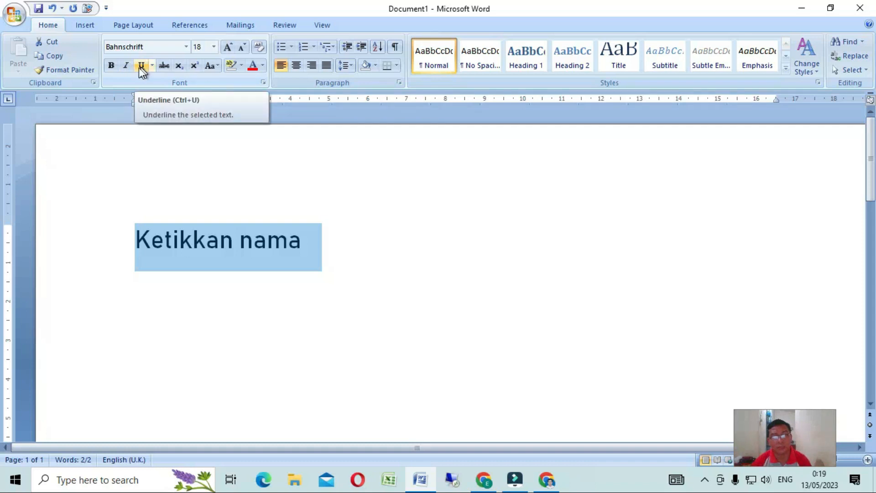
Step: Apply bold, italic and underline formatting to the selected "Ketikkan nama" text
left_click(111, 65)
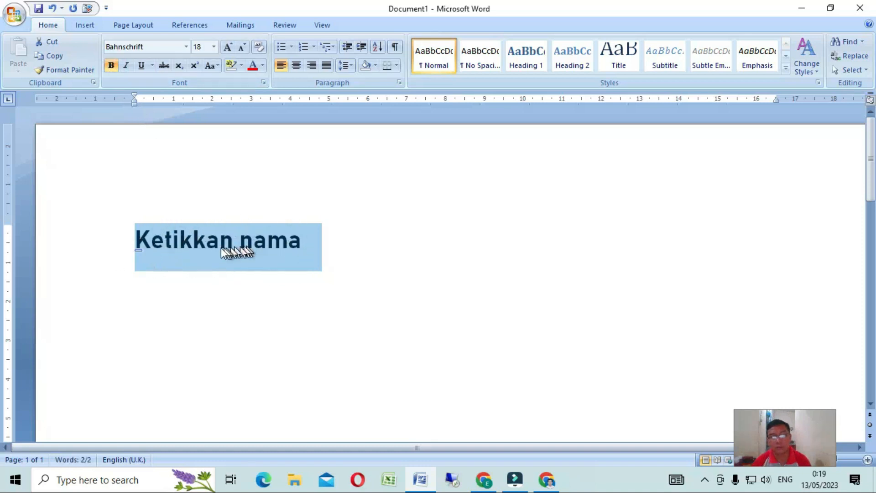
left_click(124, 65)
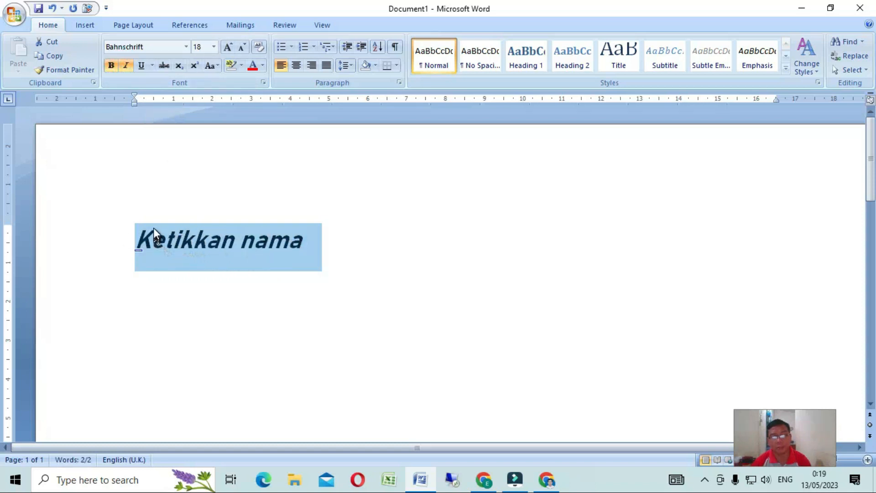
left_click(142, 68)
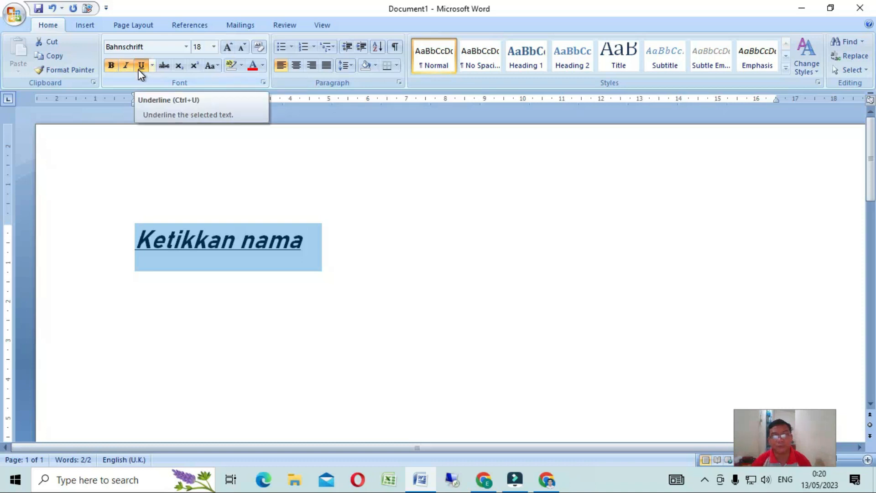
Step: Grow the font of the selected text one increment at a time until it reaches size 72
left_click(229, 43)
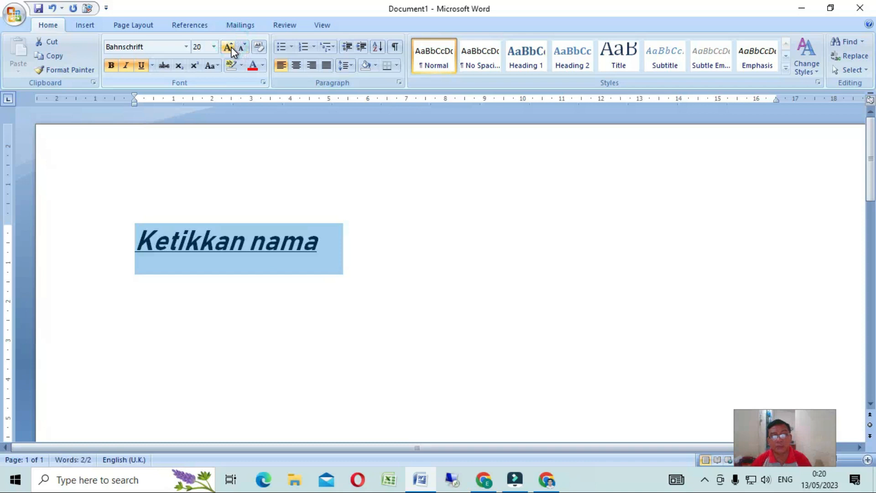
left_click(232, 46)
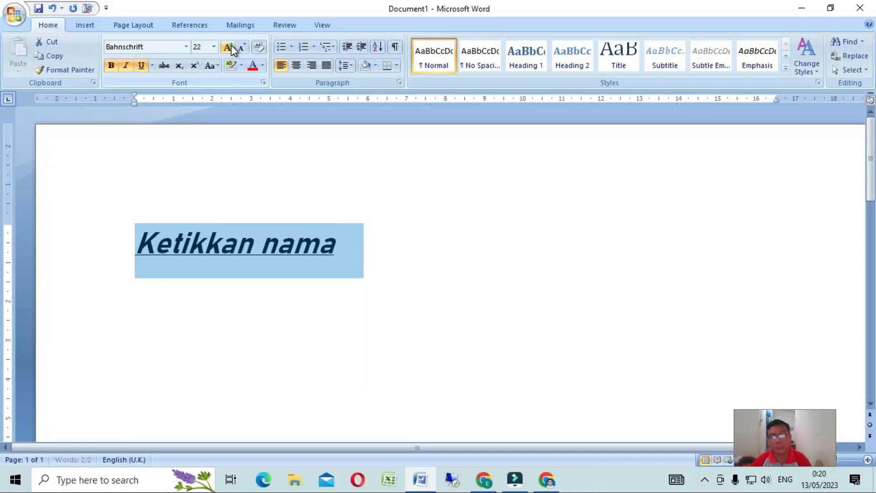
left_click(232, 46)
left_click(232, 47)
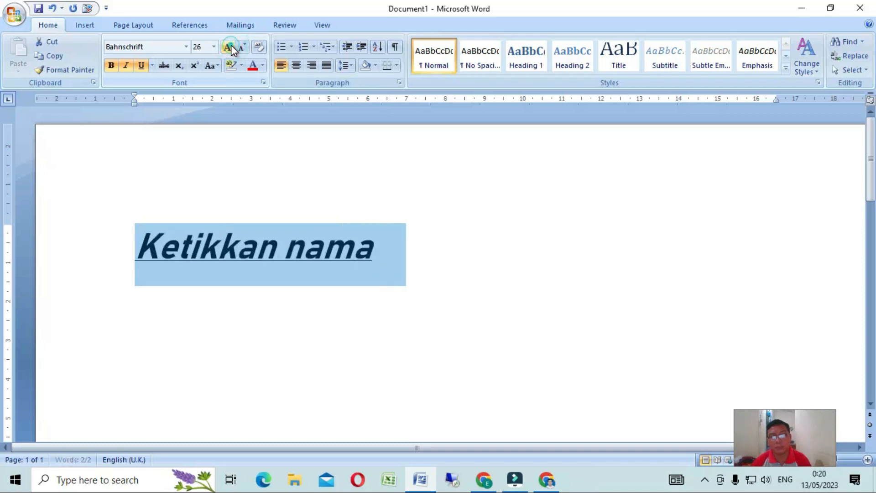
left_click(232, 47)
left_click(231, 47)
left_click(231, 46)
left_click(232, 46)
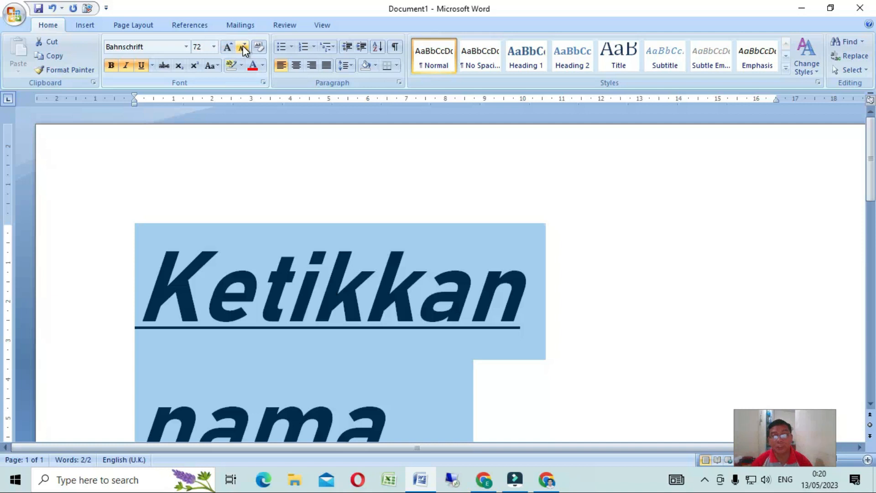
Step: Shrink the font of the selected text one increment at a time down to size 24
left_click(243, 46)
left_click(243, 47)
left_click(243, 46)
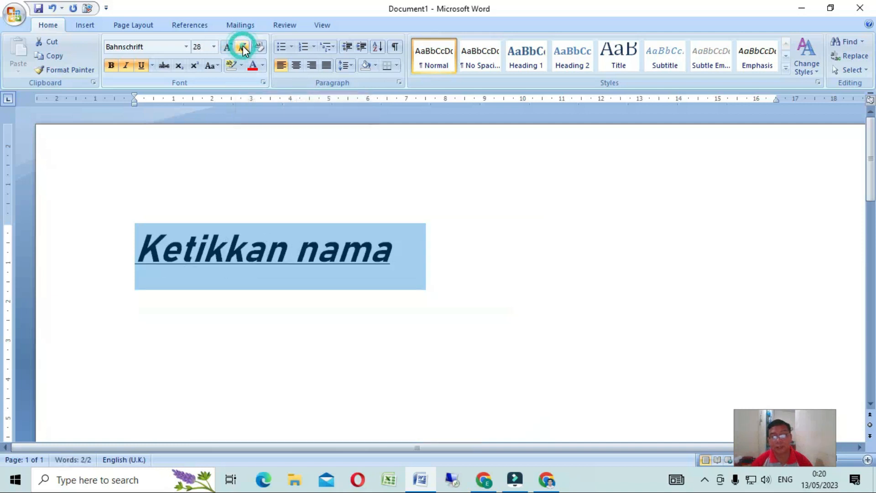
left_click(243, 47)
left_click(243, 46)
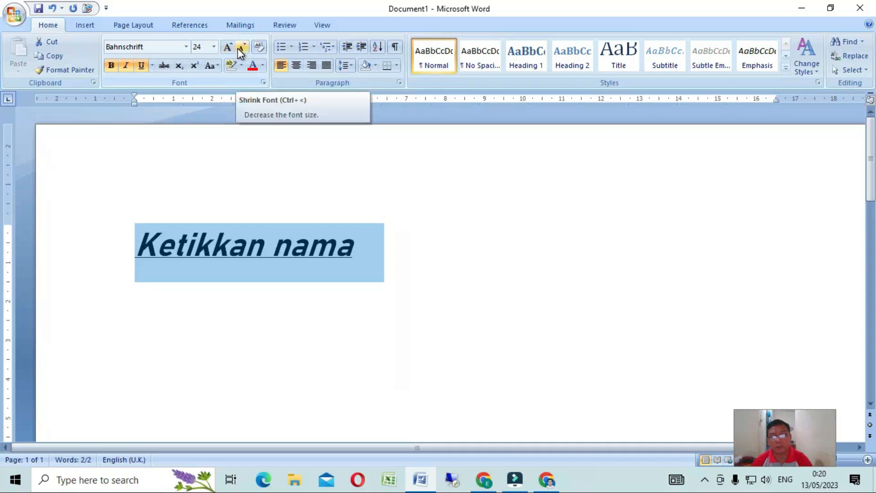
Step: Try red, green and light blue in turn as the font colour of the selected "Ketikkan nama" text
left_click(263, 65)
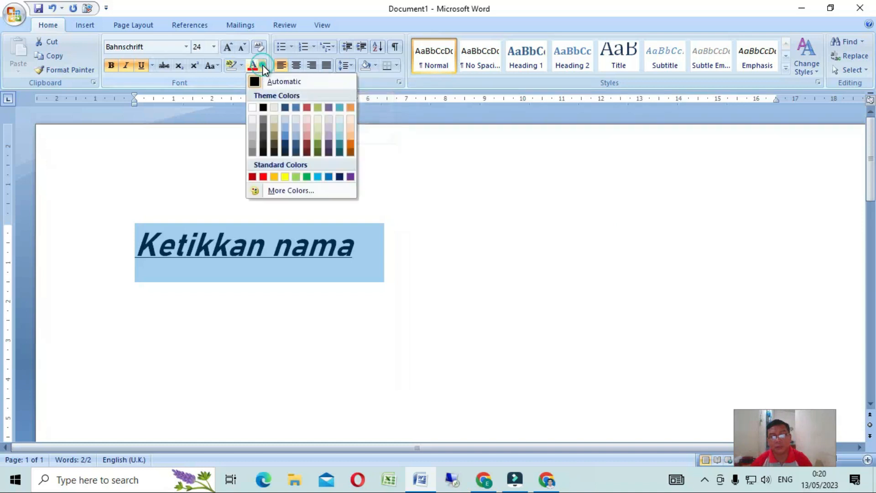
left_click(263, 176)
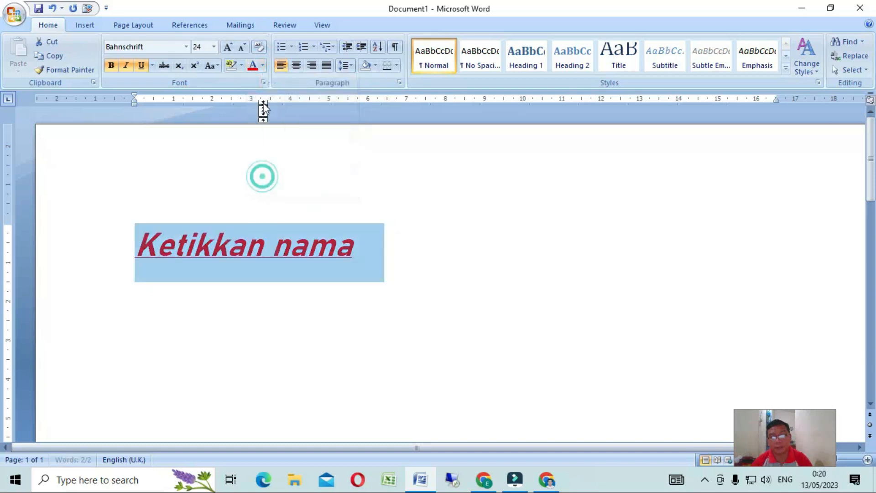
left_click(263, 65)
left_click(307, 177)
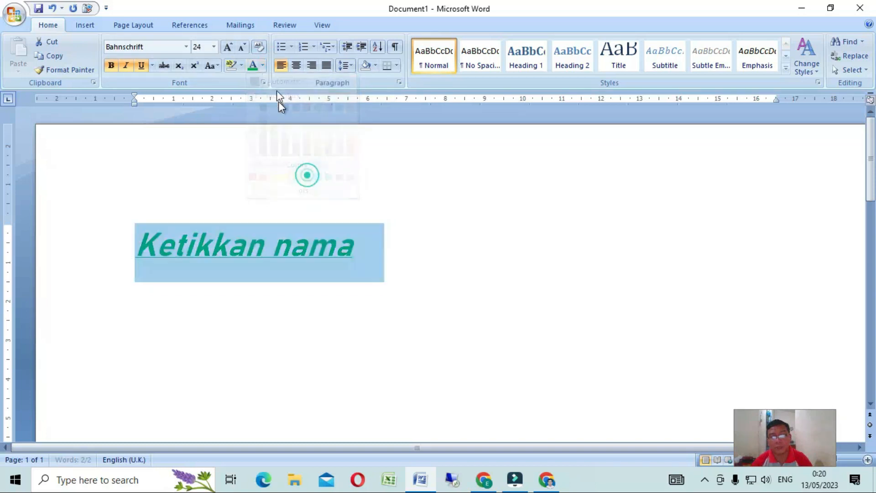
left_click(263, 65)
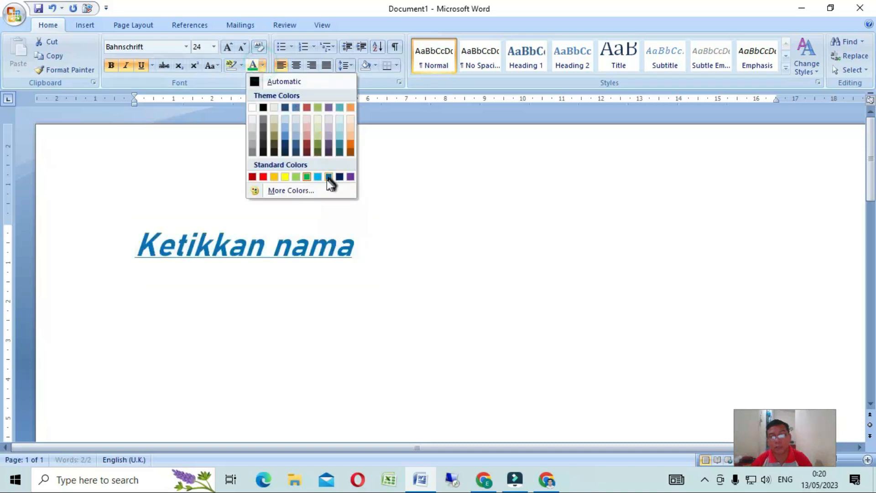
left_click(318, 177)
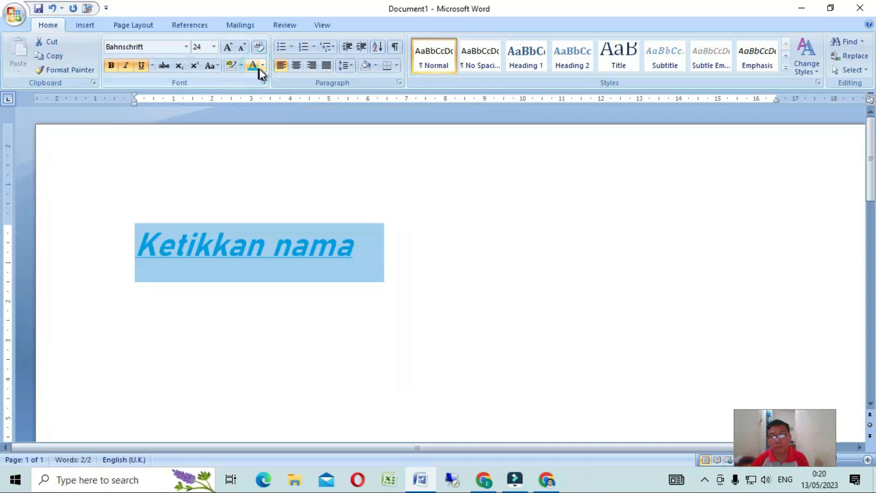
Step: Apply a custom blue-violet font colour (RGB 55, 15, 225) to the selected "Ketikkan nama" text
left_click(264, 65)
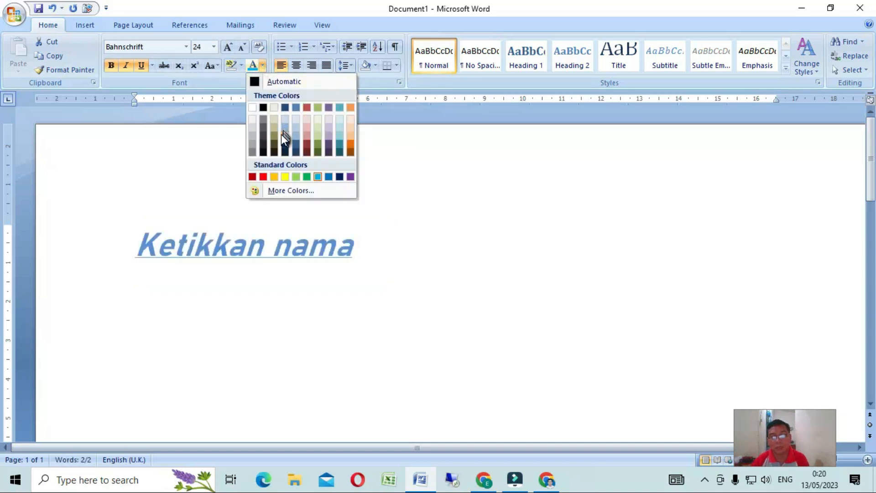
left_click(277, 192)
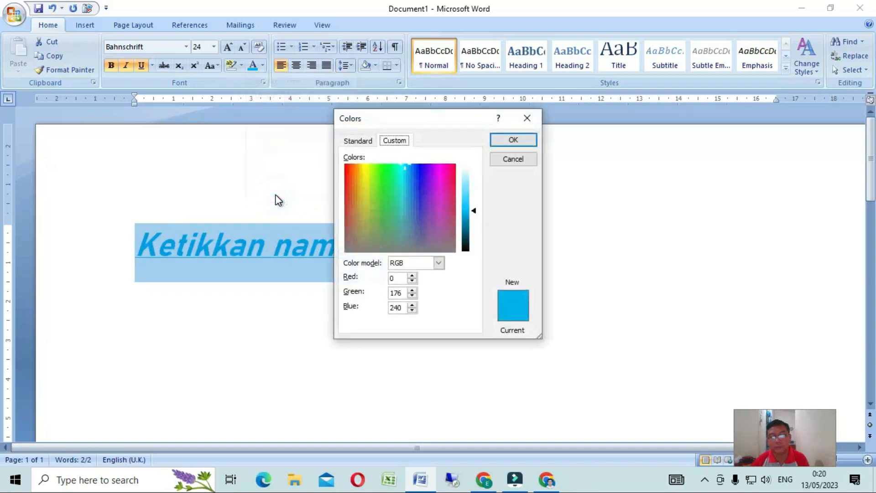
left_click(421, 190)
left_click(421, 207)
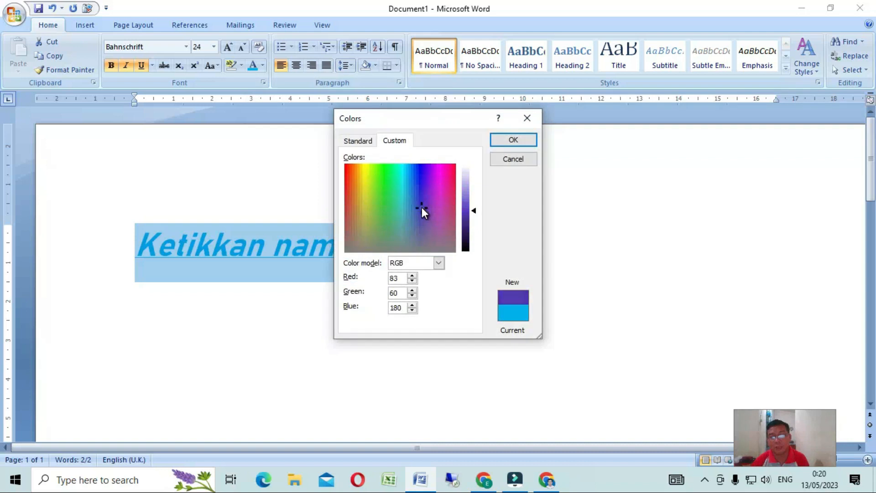
left_click(422, 175)
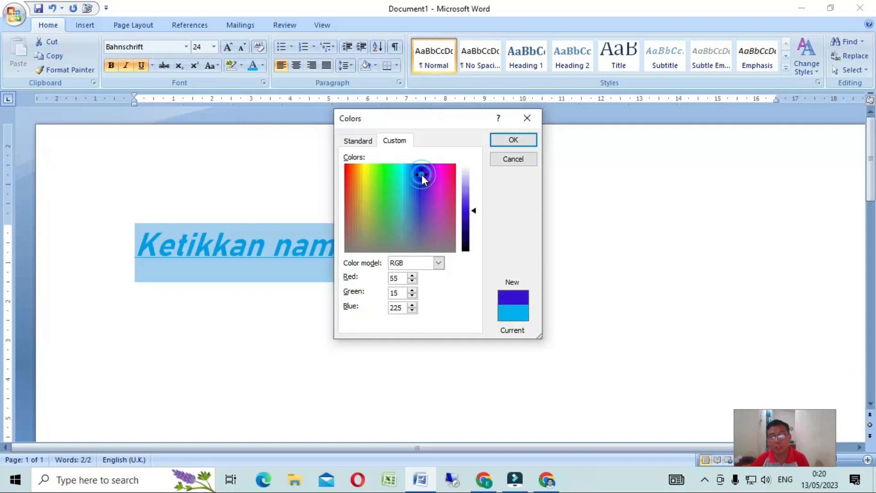
left_click(504, 140)
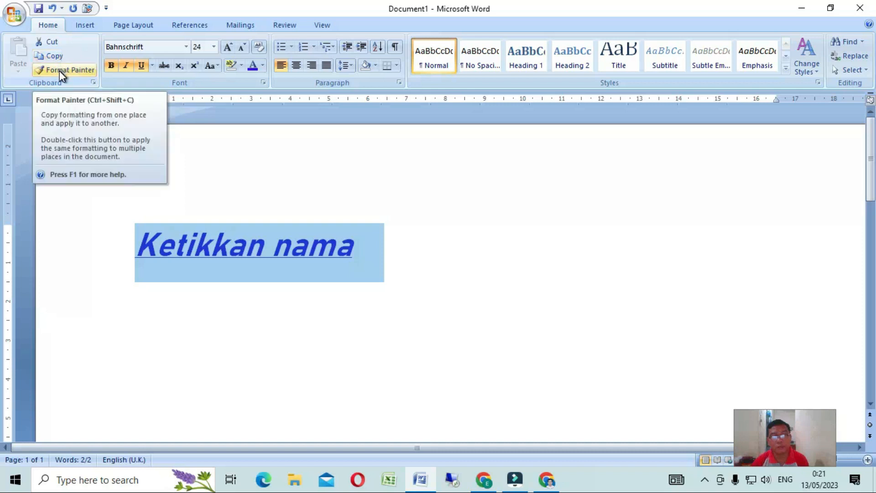
Step: Copy the formatted "Ketikkan nama" text and paste it on a new line below the original
left_click(56, 57)
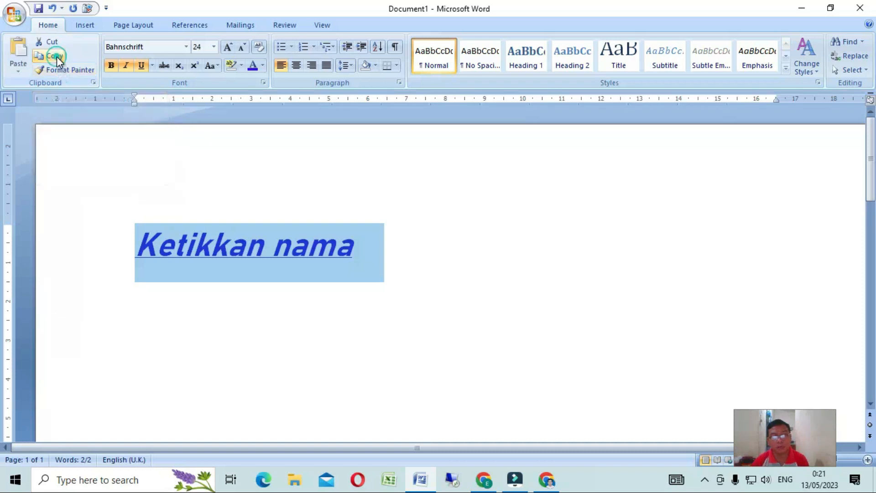
left_click(373, 253)
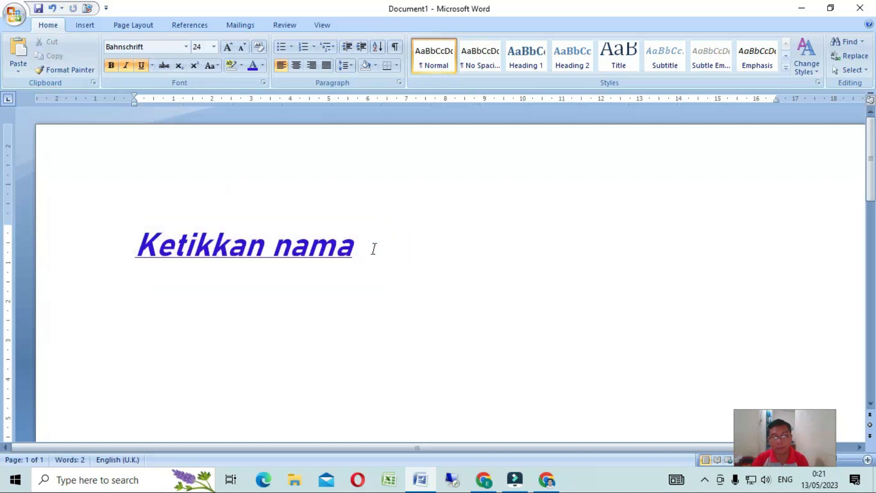
key("Return")
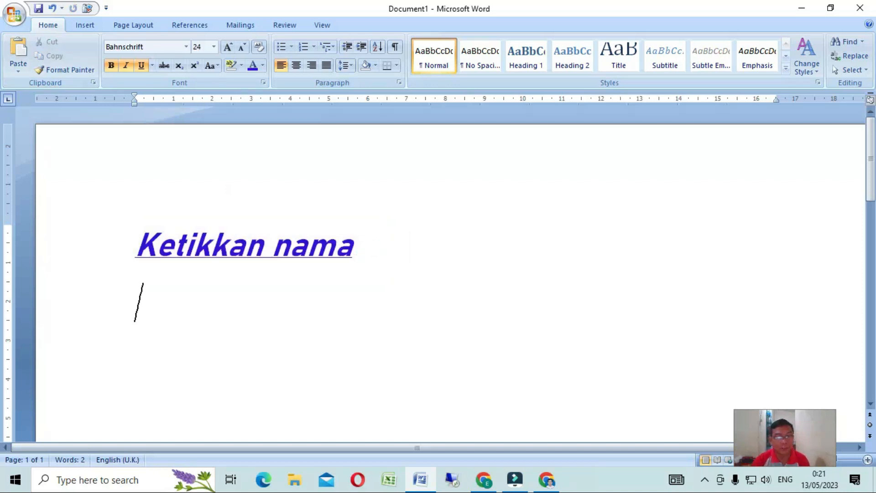
right_click(147, 306)
left_click(186, 165)
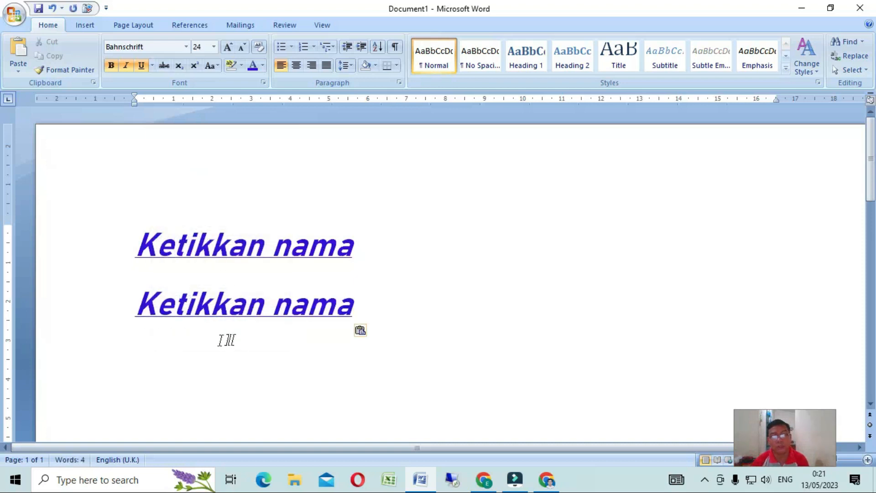
Step: Cut the second "Ketikkan nama" line and paste it back beneath the first one
left_click(206, 337)
left_click(133, 305)
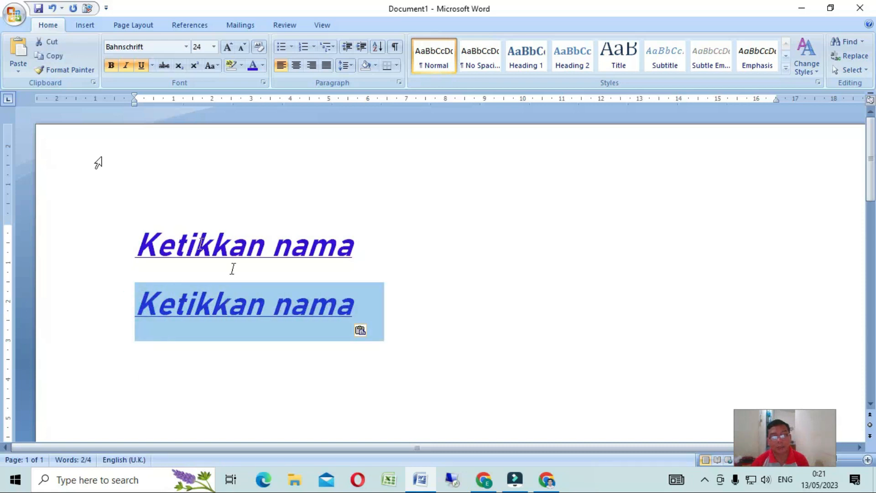
left_click(51, 42)
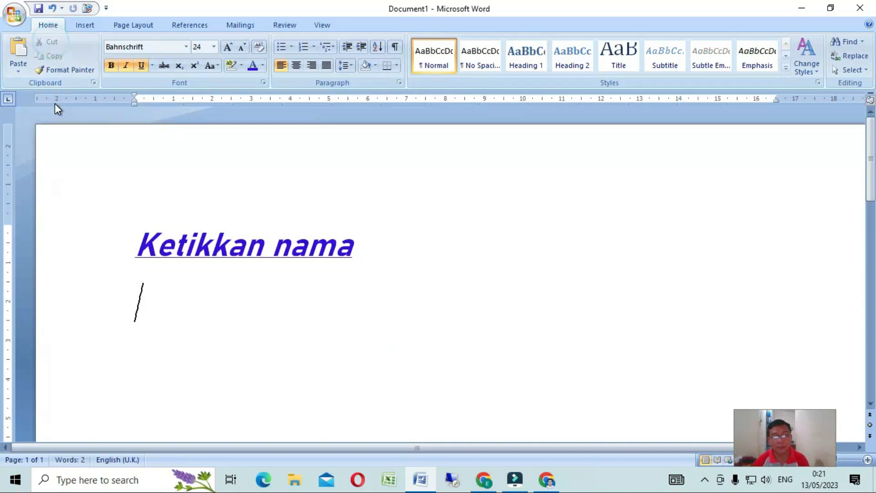
right_click(154, 319)
left_click(190, 183)
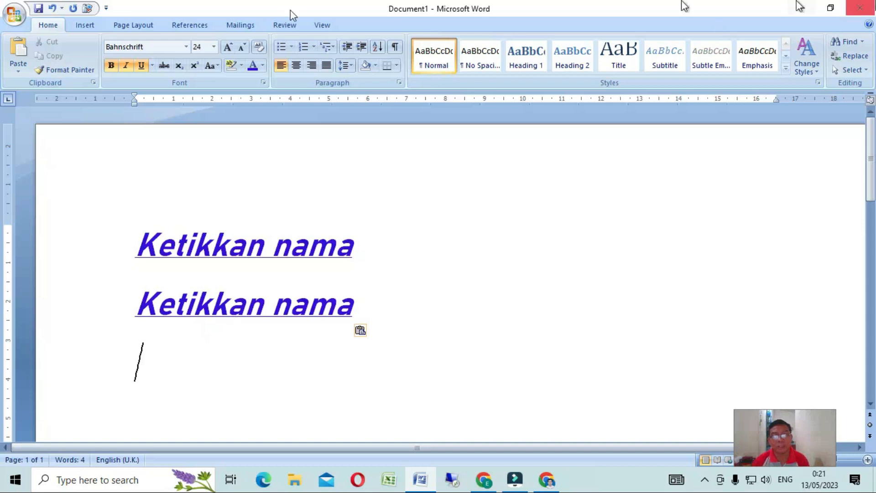
Step: Switch both "Ketikkan nama" lines through centred and right alignment, ending with justified alignment
left_click(278, 67)
left_click(139, 256)
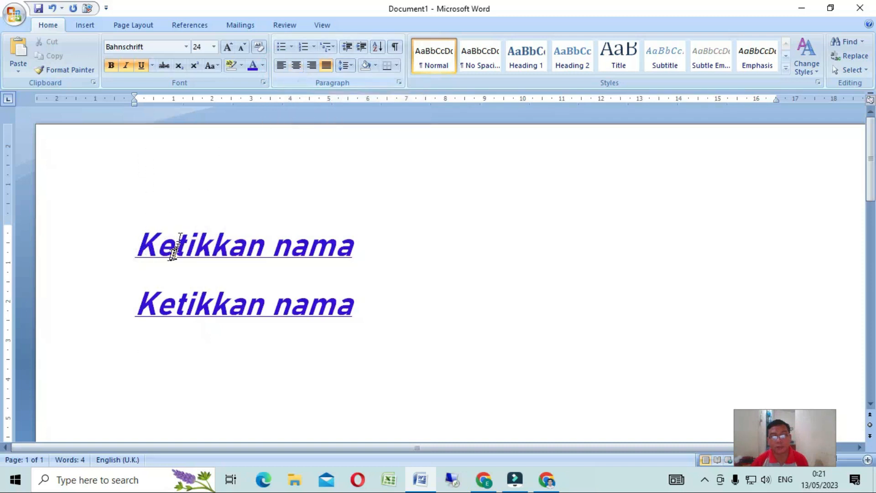
left_click_drag(142, 245, 343, 299)
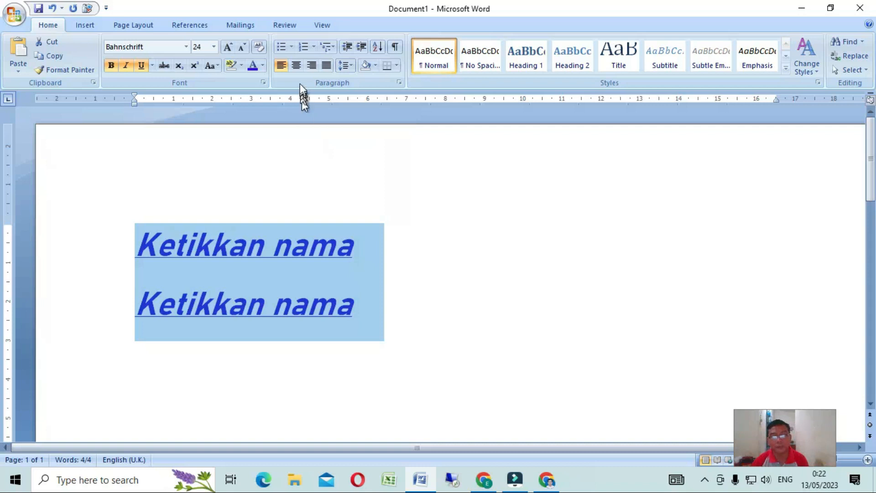
left_click(298, 66)
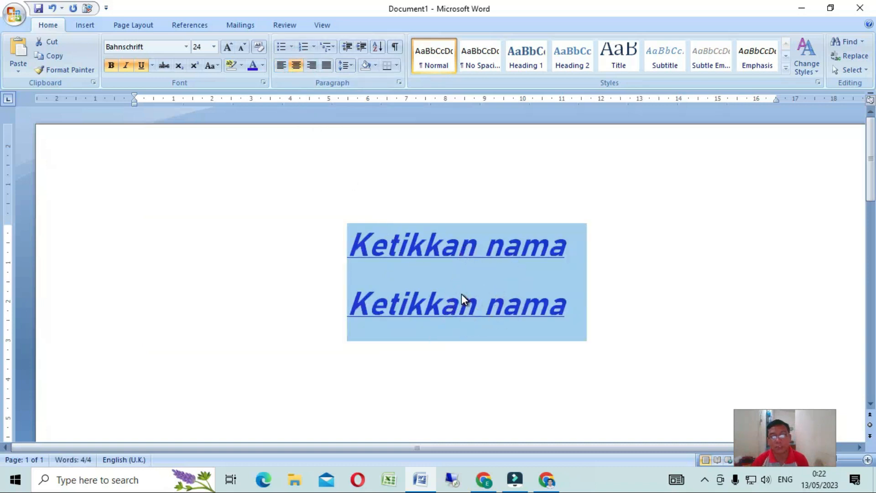
left_click(312, 66)
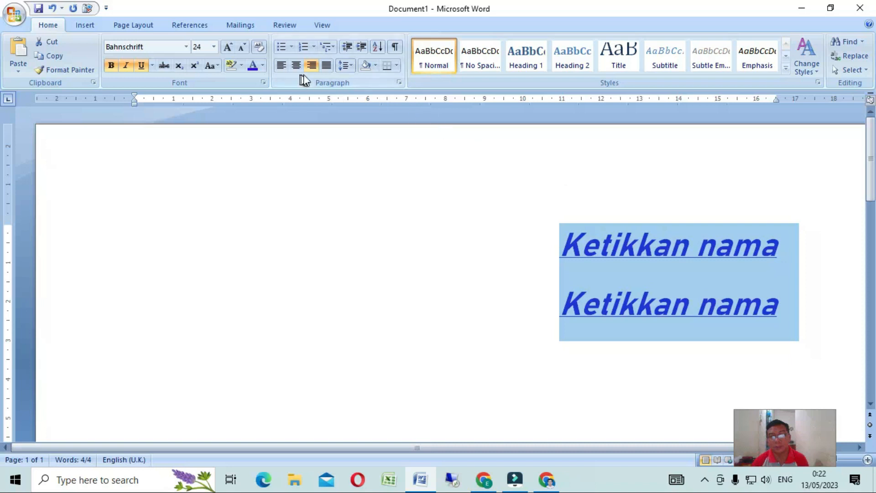
left_click(326, 66)
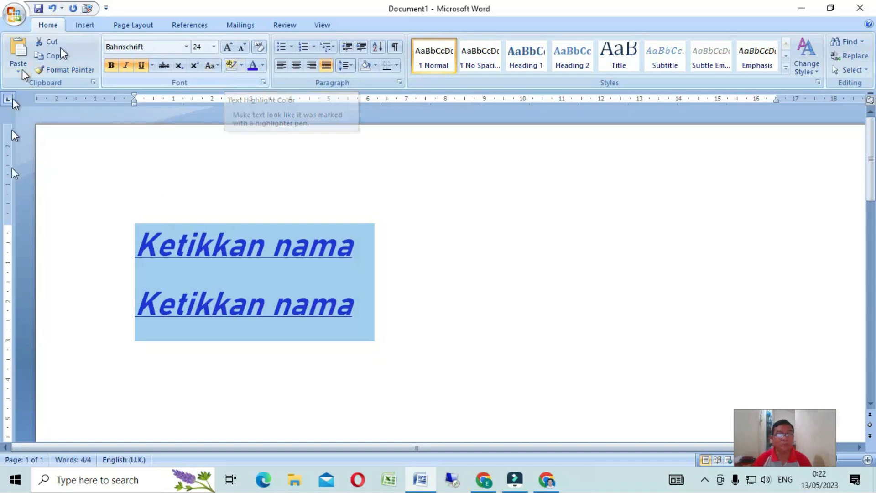
Step: Start a new line after the second "Ketikkan nama" and insert a page break there
left_click(85, 25)
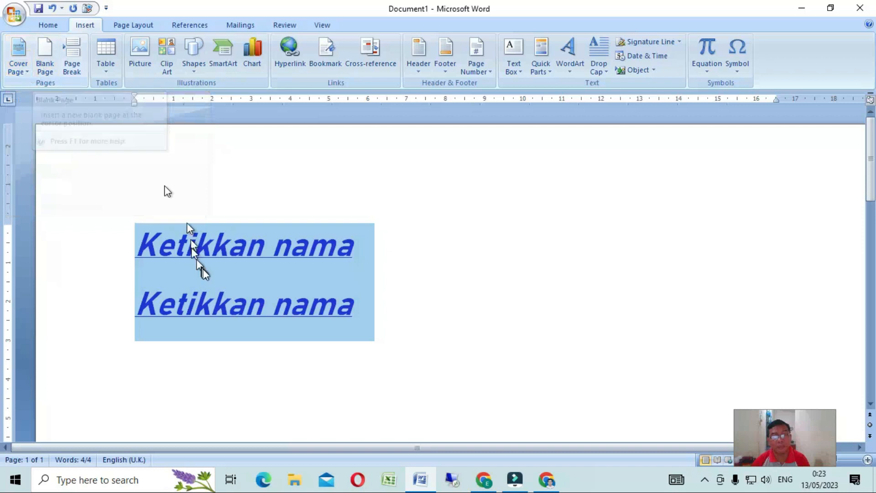
left_click(213, 295)
left_click(378, 308)
key("Return")
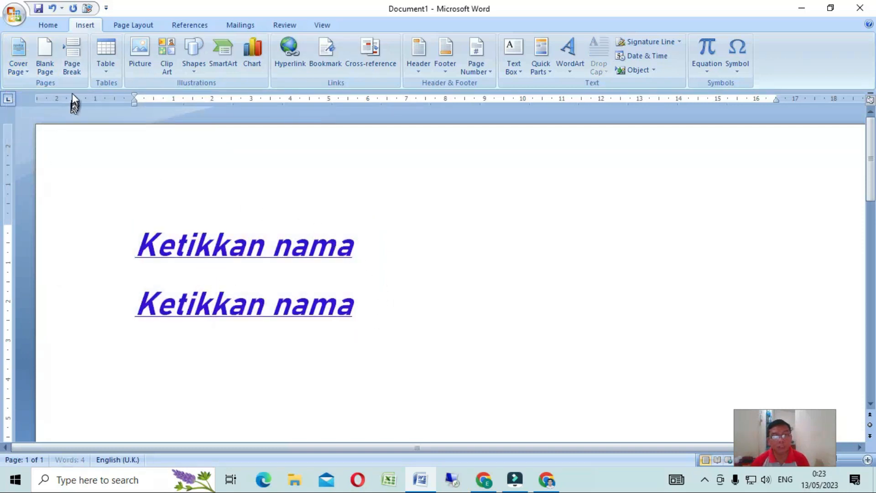
left_click(73, 57)
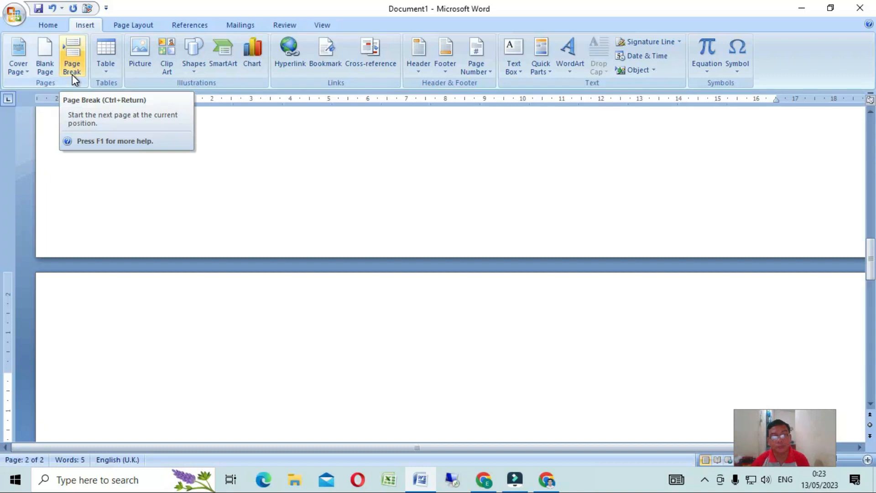
Step: Insert a table with four columns and four rows on the second page
left_click(107, 69)
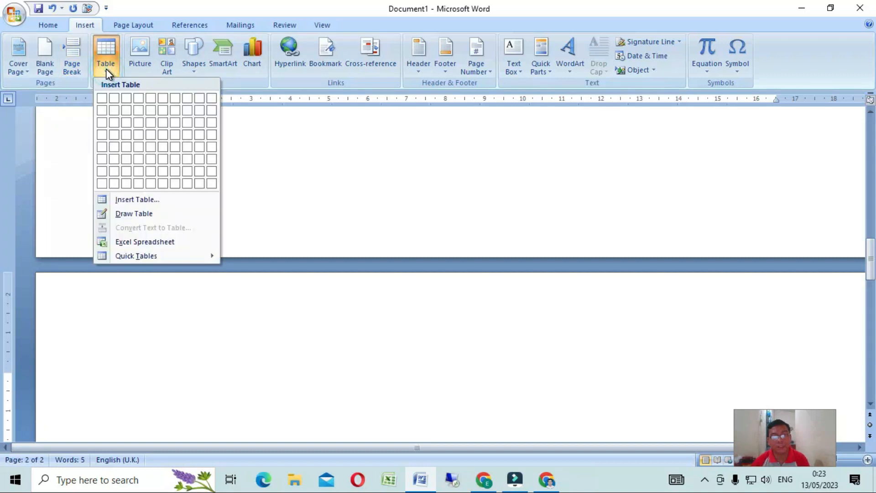
left_click(141, 133)
scroll(283, 235, "down", 6)
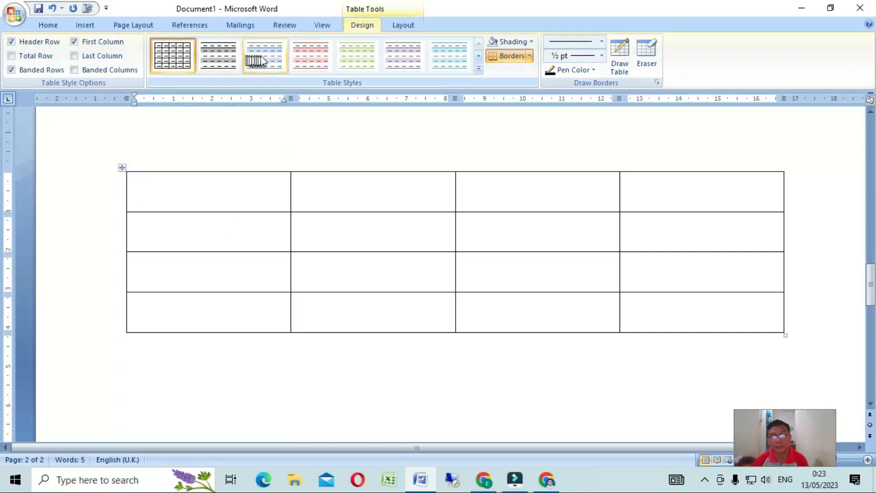
Step: Try the grey, blue, red, green and purple banded styles on the table, ending with the plain grid style
left_click(219, 59)
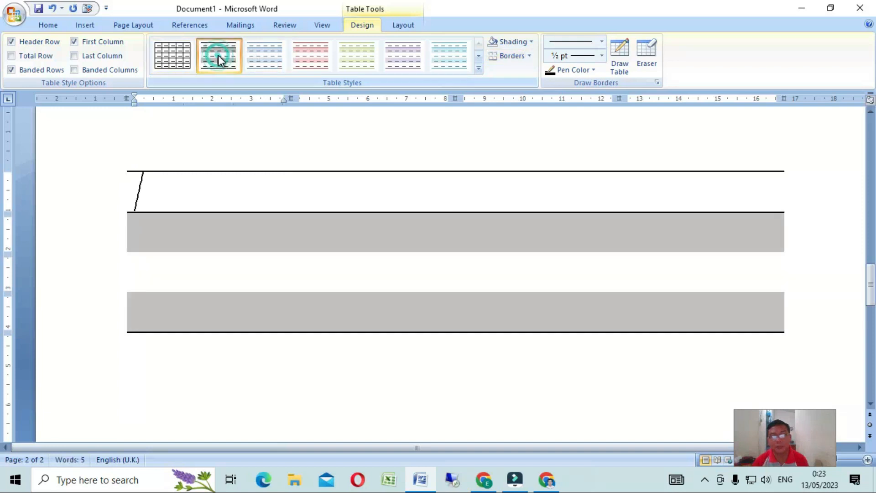
left_click(274, 56)
left_click(314, 59)
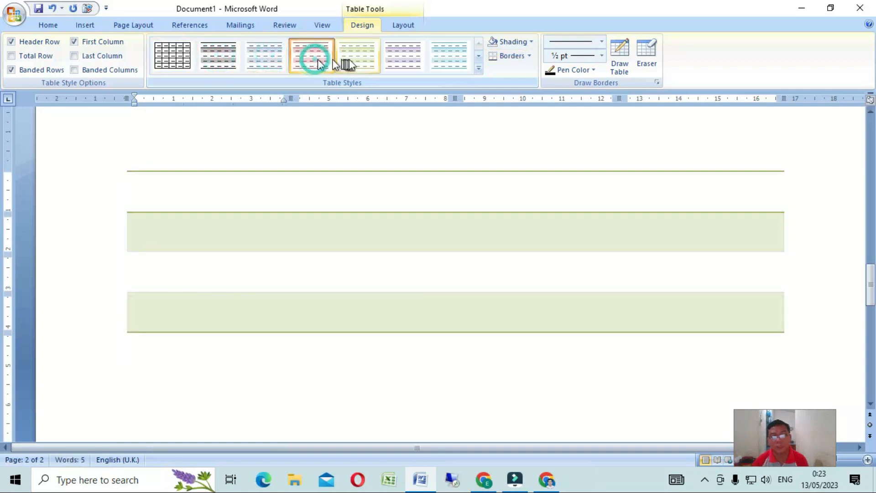
left_click(357, 58)
left_click(404, 59)
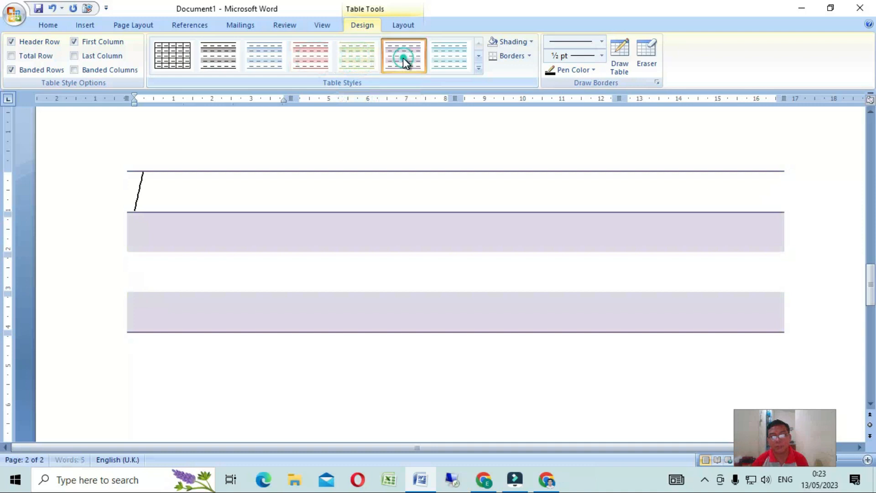
left_click(256, 58)
left_click(222, 61)
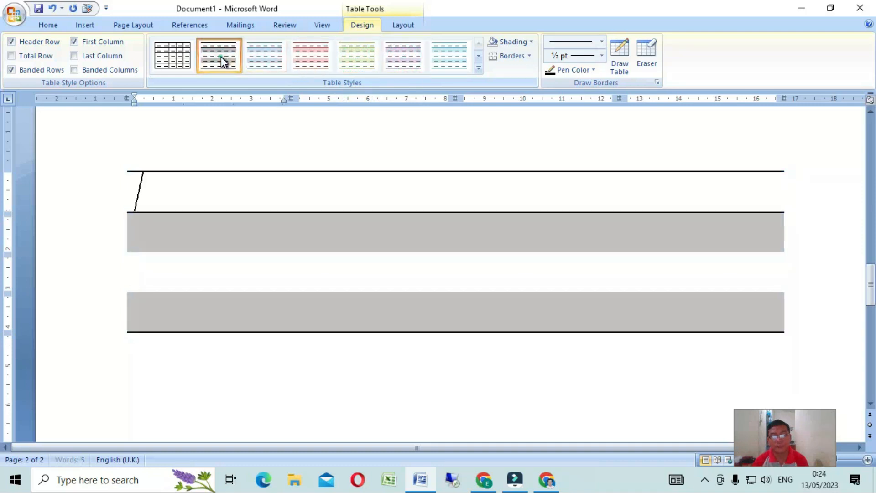
left_click(183, 59)
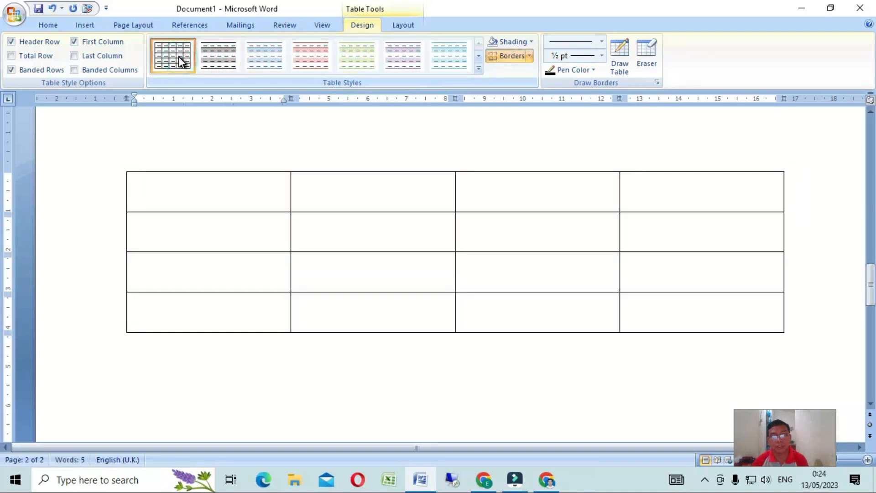
Step: Insert the picture BAKSO.png from the Pictures folder below the table
left_click(83, 26)
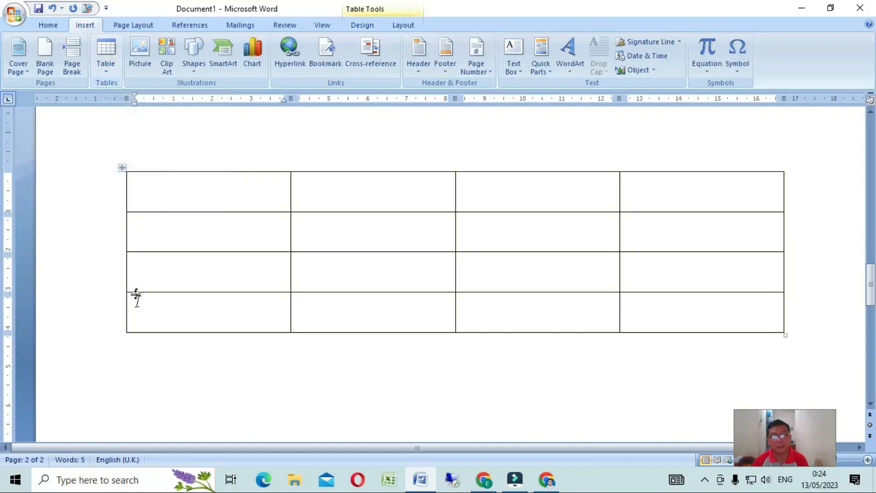
left_click(151, 342)
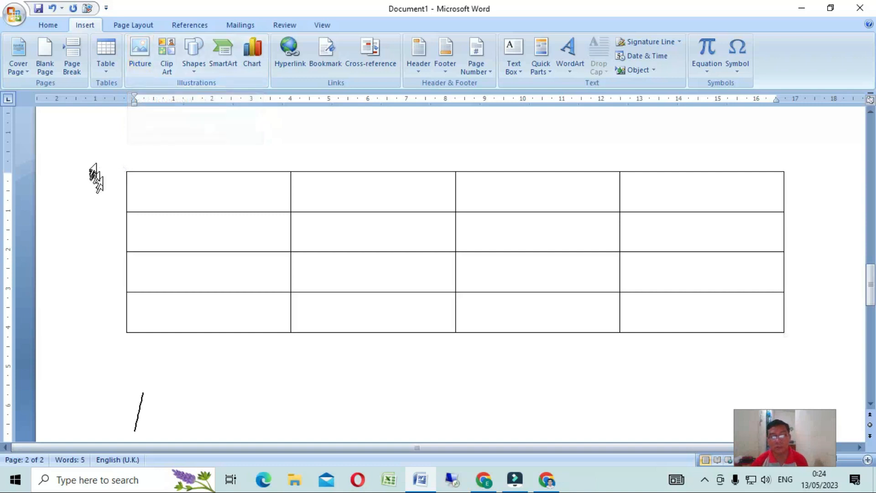
left_click(137, 47)
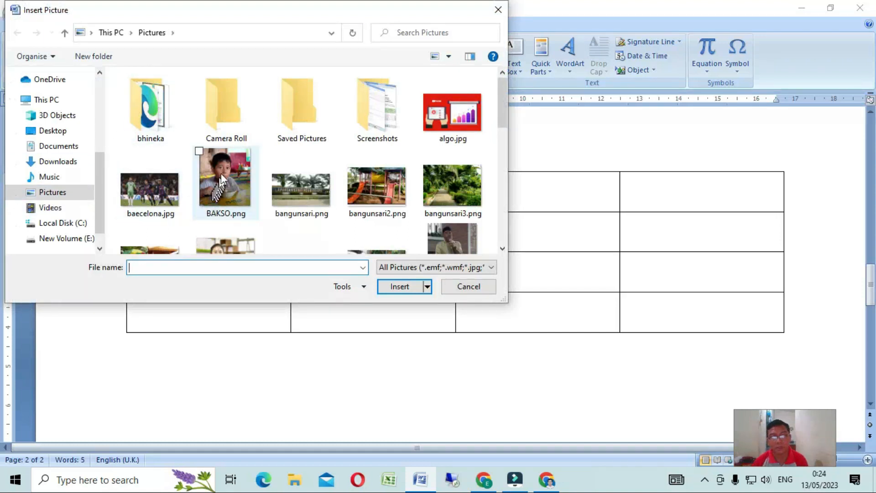
left_click(217, 189)
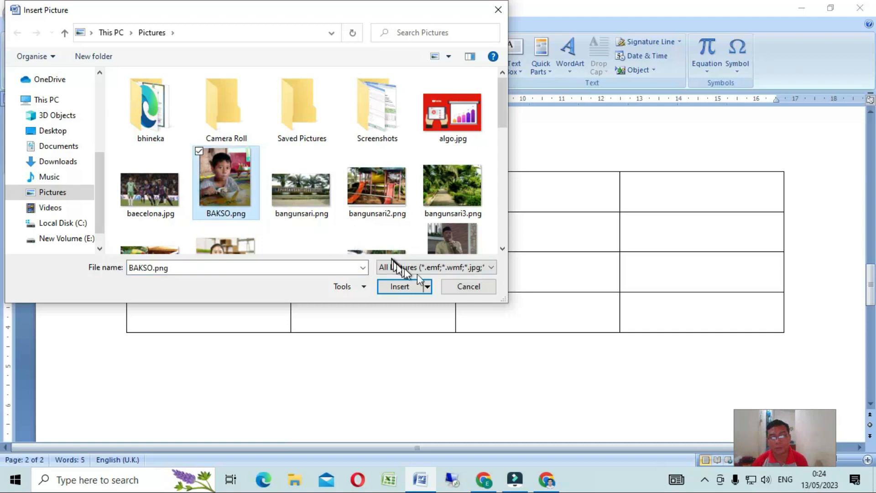
left_click(401, 287)
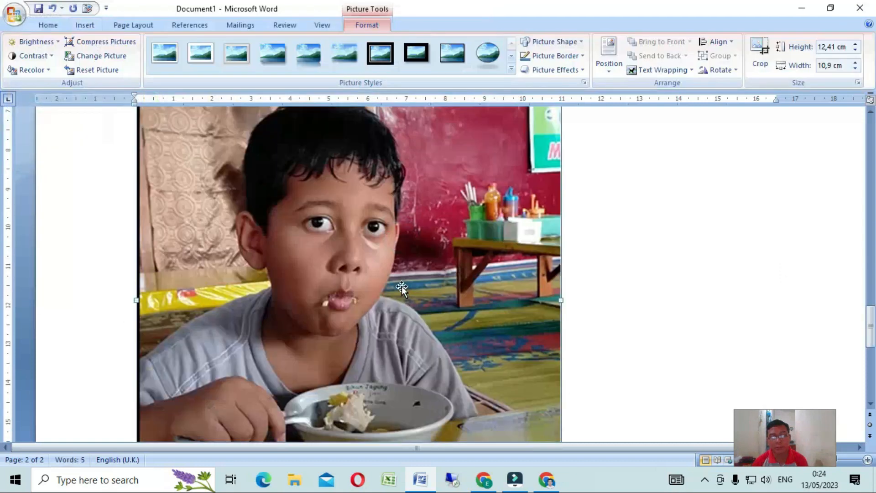
Step: Shrink the inserted picture to about 3.82 cm high and 3.36 cm wide, and look through its brightness options
scroll(402, 284, "up", 3)
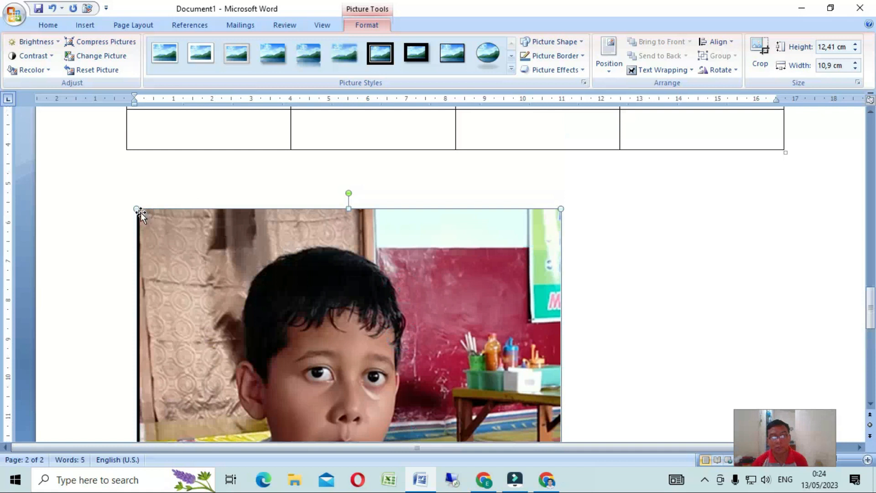
left_click_drag(137, 210, 470, 450)
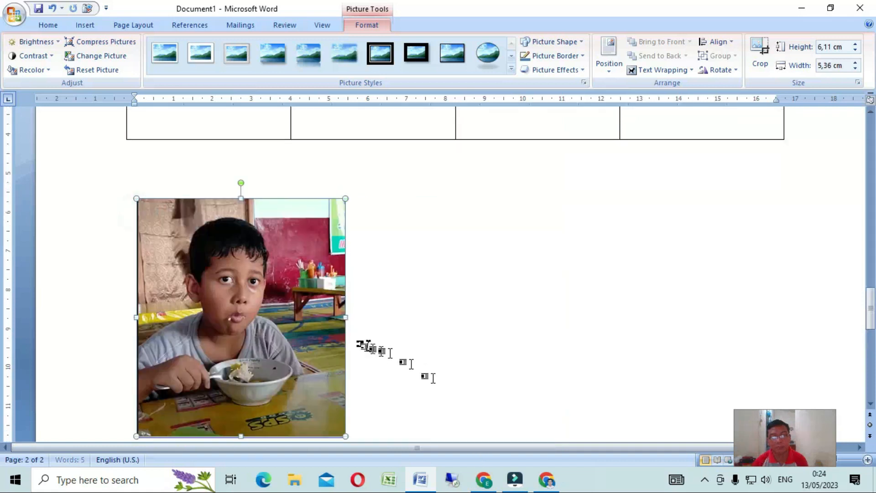
left_click_drag(136, 198, 230, 287)
mouse_move(220, 255)
left_mouse_down()
mouse_move(231, 269)
mouse_move(196, 262)
left_mouse_up()
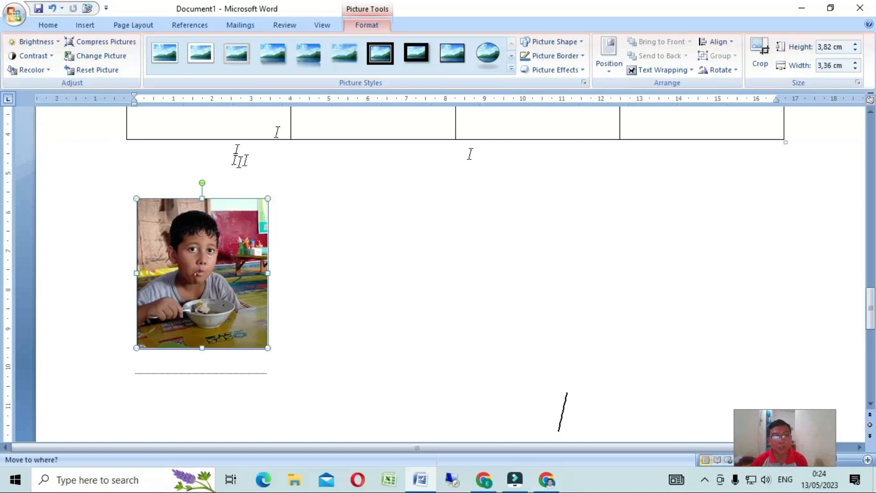
left_click(54, 45)
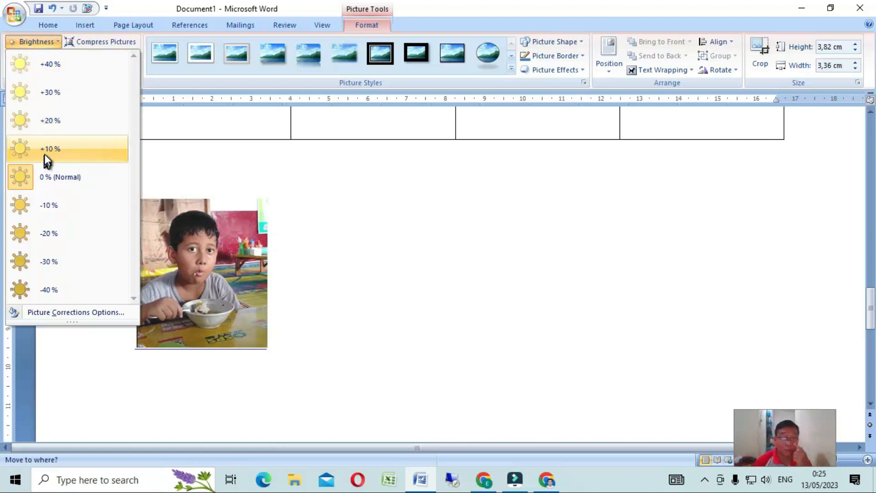
left_click(158, 119)
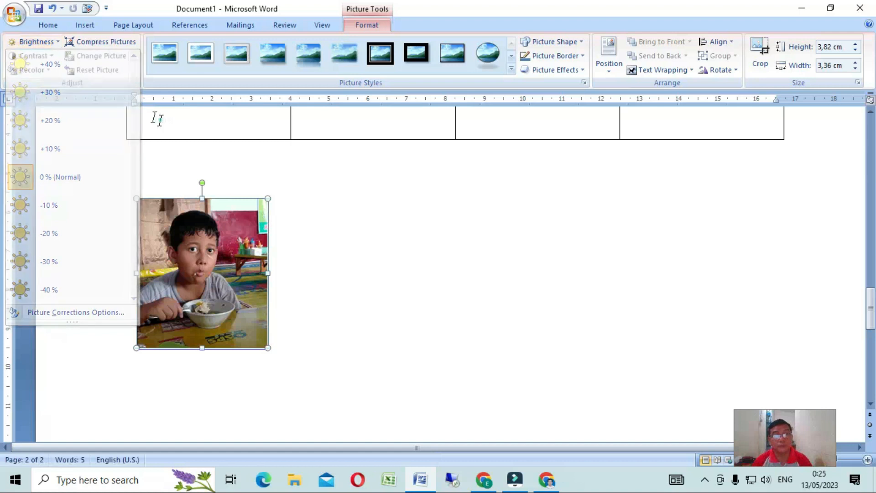
Step: Open the Clip Art search and examine its collection and media type options
left_click(85, 26)
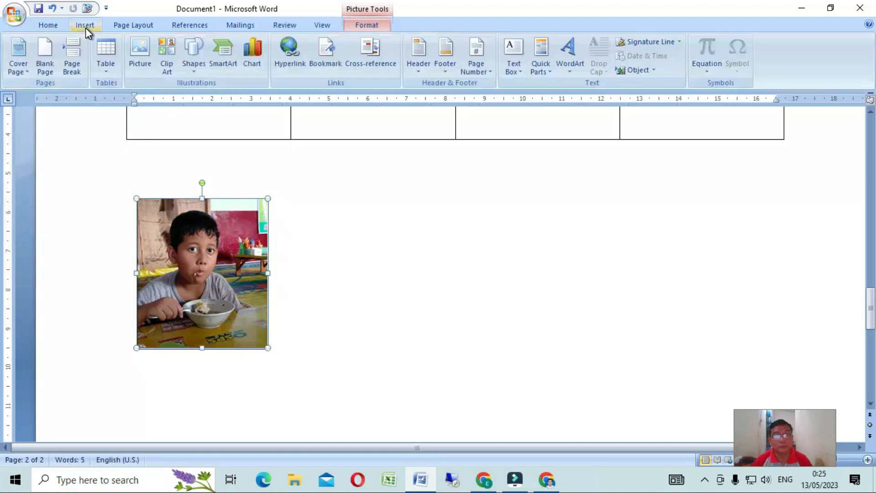
left_click(167, 59)
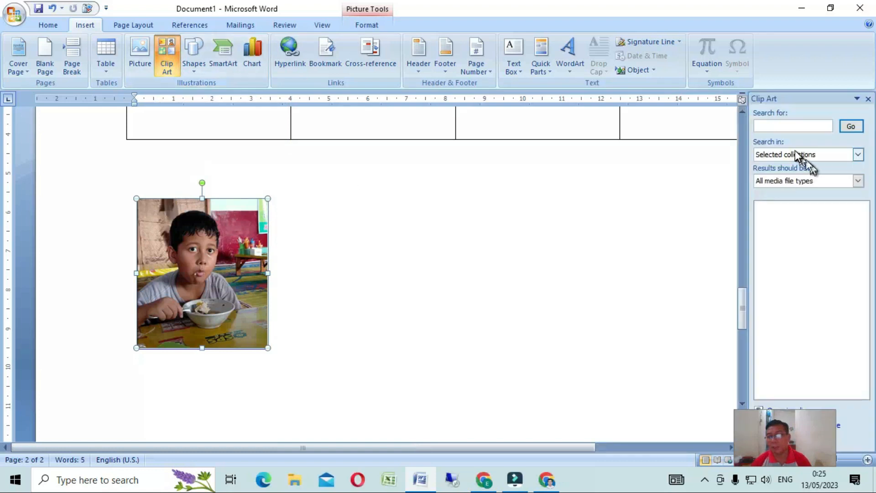
left_click(792, 181)
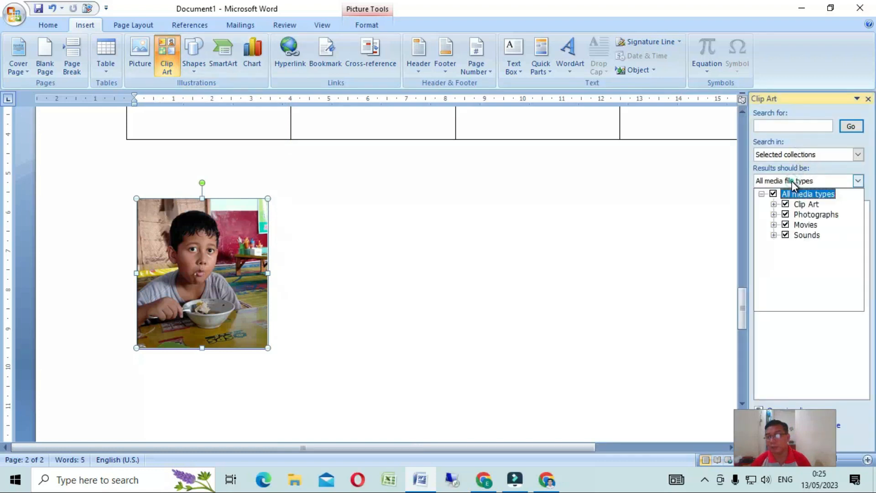
left_click(804, 205)
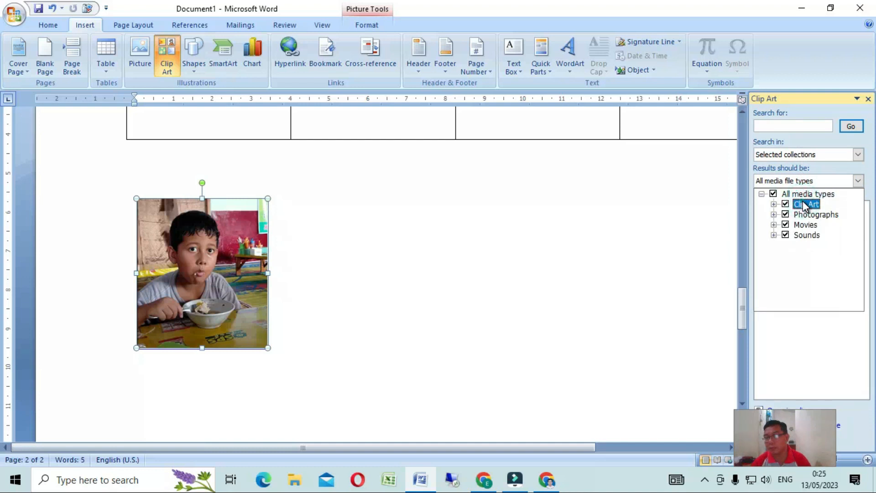
left_click(803, 157)
left_click(804, 160)
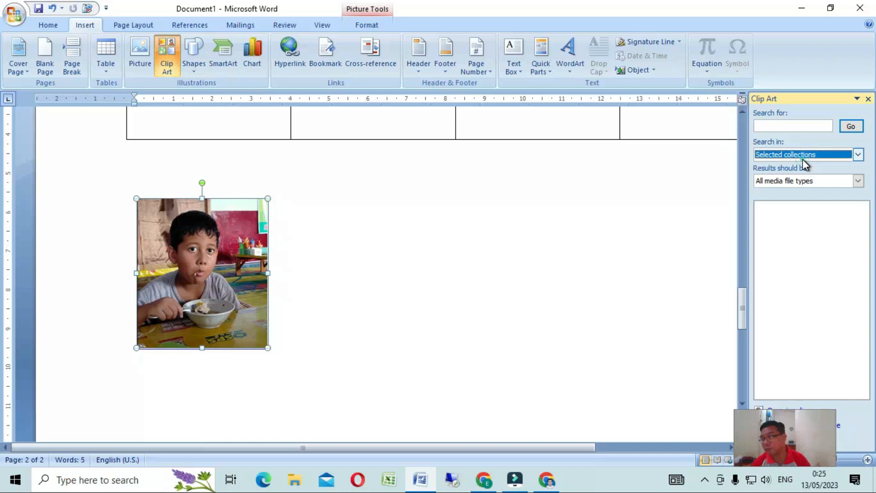
left_click(802, 183)
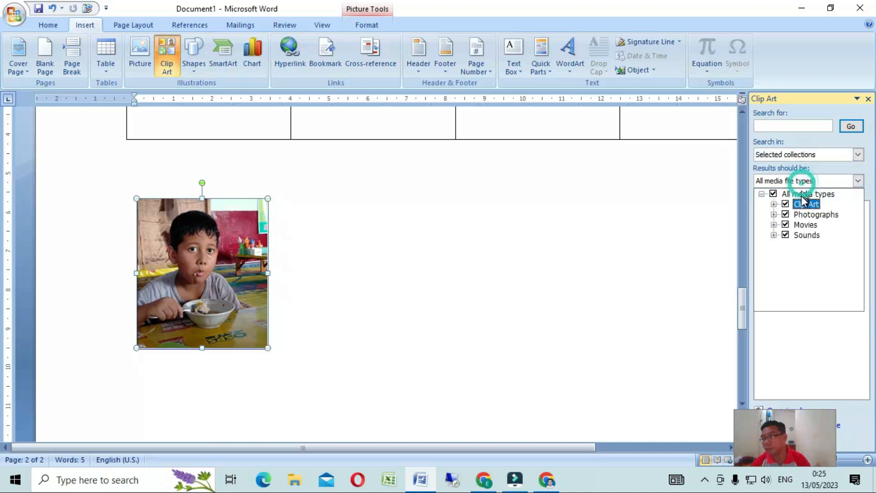
left_click(803, 195)
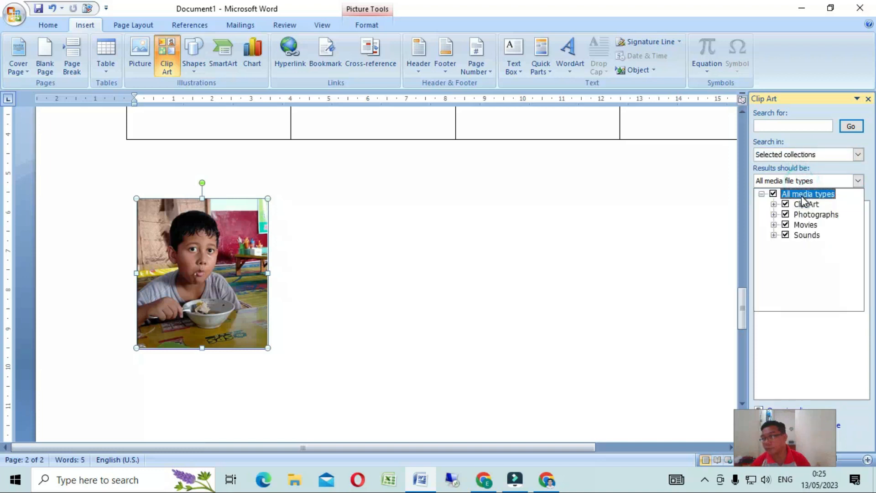
left_click(774, 194)
left_click(799, 251)
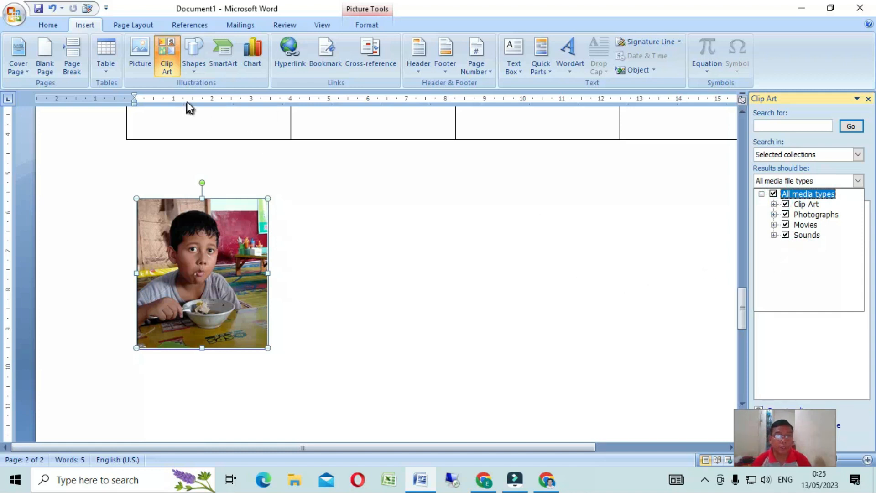
Step: Draw an isosceles triangle shape in the empty area to the right of the picture
left_click(195, 68)
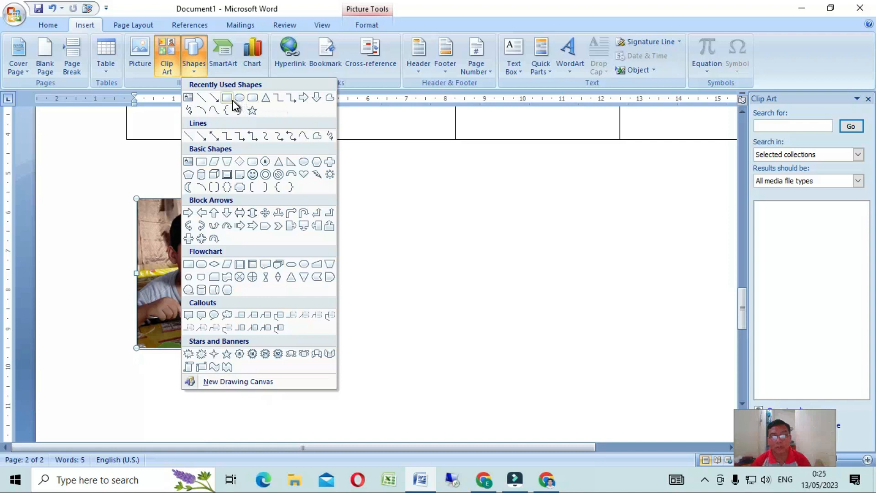
left_click(265, 101)
left_click_drag(330, 206, 419, 331)
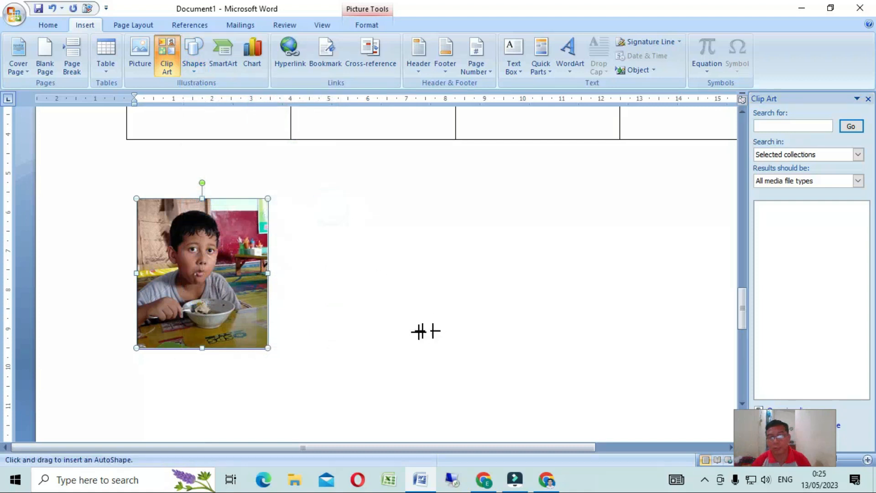